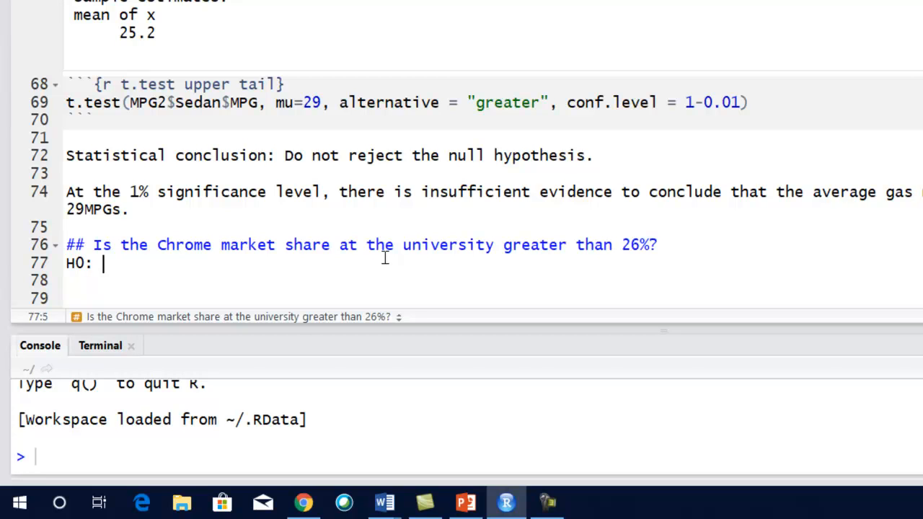
# - Write the null hypothesis on the H0 line: "The Chrome market share at the university is less or equal to 26%"
pyautogui.write('The Chrome market share at the university is less or equal')
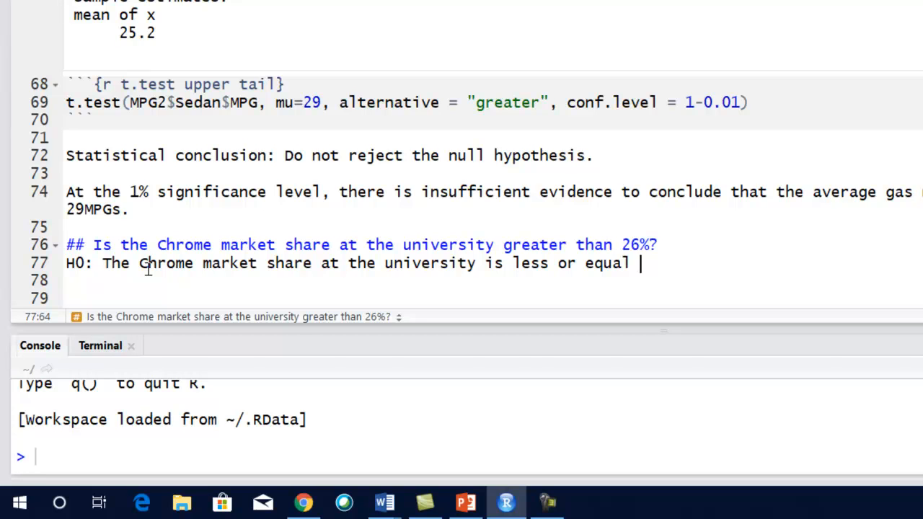
pyautogui.write('to 26%')
pyautogui.press('Return')
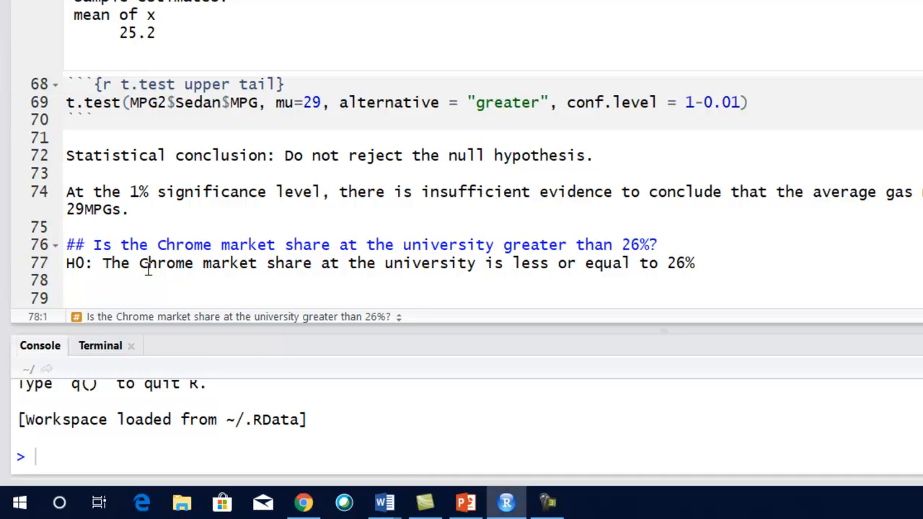
# - Add the alternative hypothesis below H0: "H1: The Chrome market share at the university is greater than 26%"
pyautogui.write('H1: The Chrome market share a tht e')
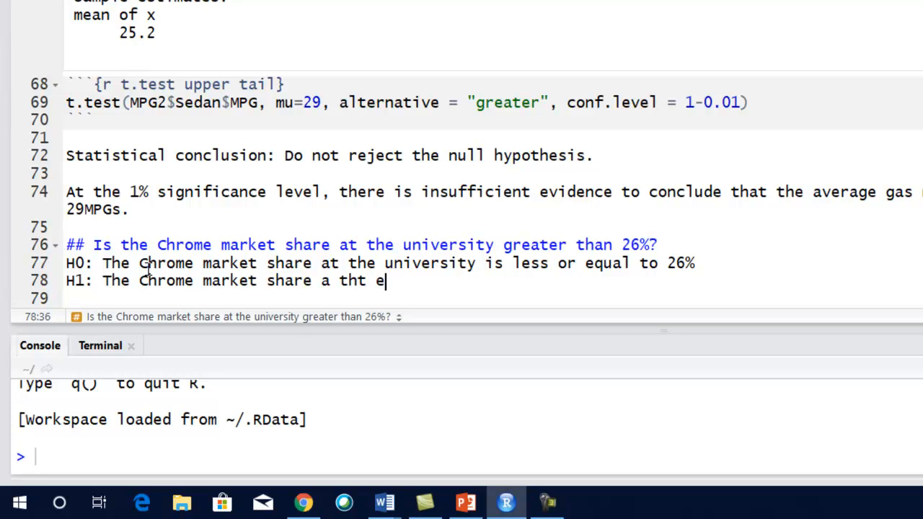
pyautogui.press('BackSpace')
pyautogui.press('BackSpace')
pyautogui.press('BackSpace')
pyautogui.press('BackSpace')
pyautogui.press('BackSpace')
pyautogui.write('at the')
pyautogui.press('BackSpace')
pyautogui.press('BackSpace')
pyautogui.press('BackSpace')
pyautogui.press('BackSpace')
pyautogui.press('BackSpace')
pyautogui.press('BackSpace')
pyautogui.write('t the university is grea')
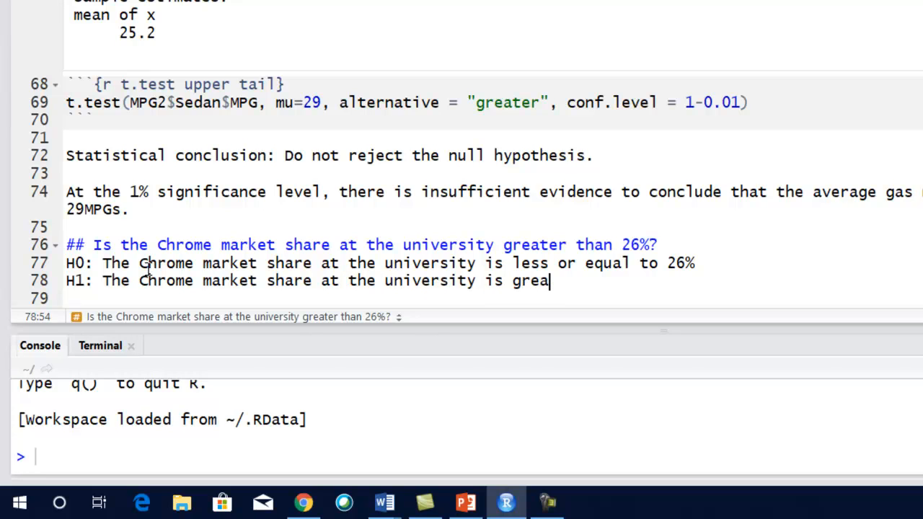
pyautogui.write('ter than 26%')
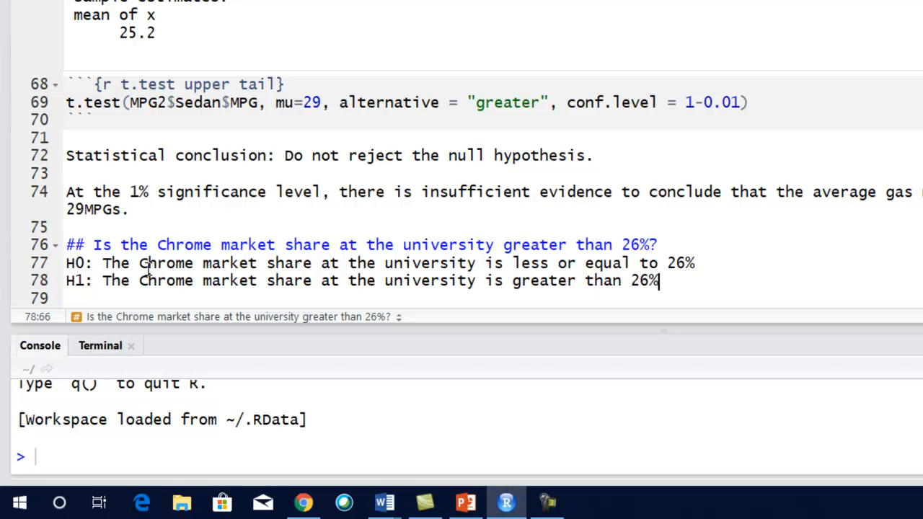
pyautogui.write('.')
pyautogui.press('BackSpace')
# - Create an R code chunk named "data chrome" below the hypotheses, with opening and closing backtick fences
pyautogui.scroll(-1, 703, 278)
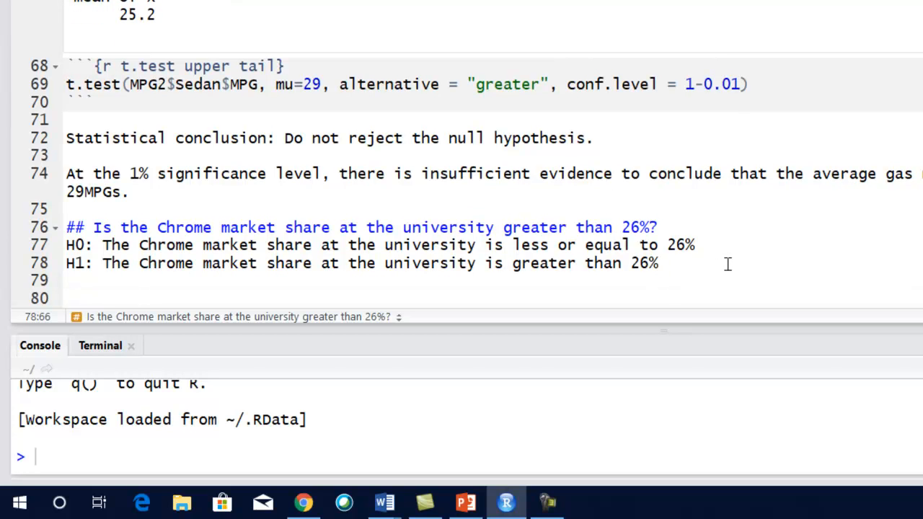
pyautogui.press('Return')
pyautogui.press('Return')
pyautogui.write('{r data chrom')
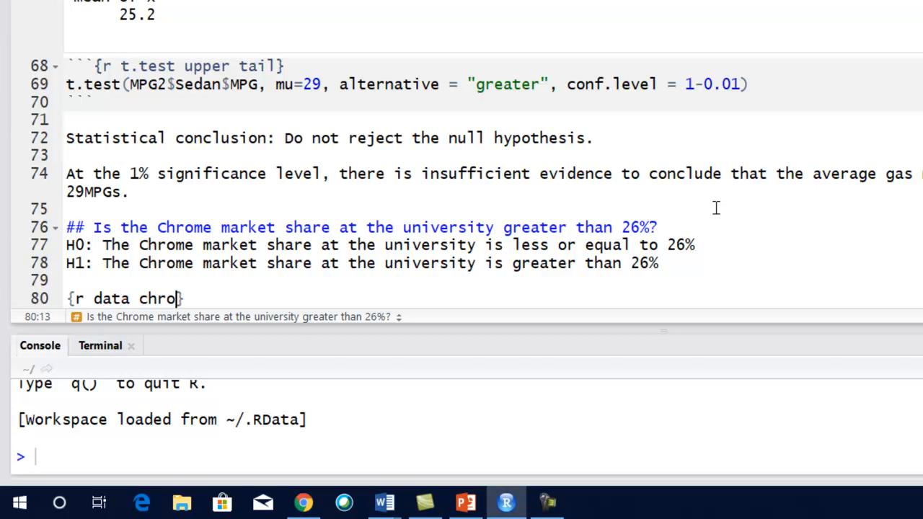
pyautogui.write('e')
pyautogui.press('Left')
pyautogui.press('Left')
pyautogui.press('Left')
pyautogui.press('Left')
pyautogui.press('Left')
pyautogui.press('Left')
pyautogui.press('Left')
pyautogui.press('Left')
pyautogui.press('Left')
pyautogui.press('Left')
pyautogui.press('Left')
pyautogui.press('Left')
pyautogui.press('Left')
pyautogui.press('Left')
pyautogui.write('~~~')
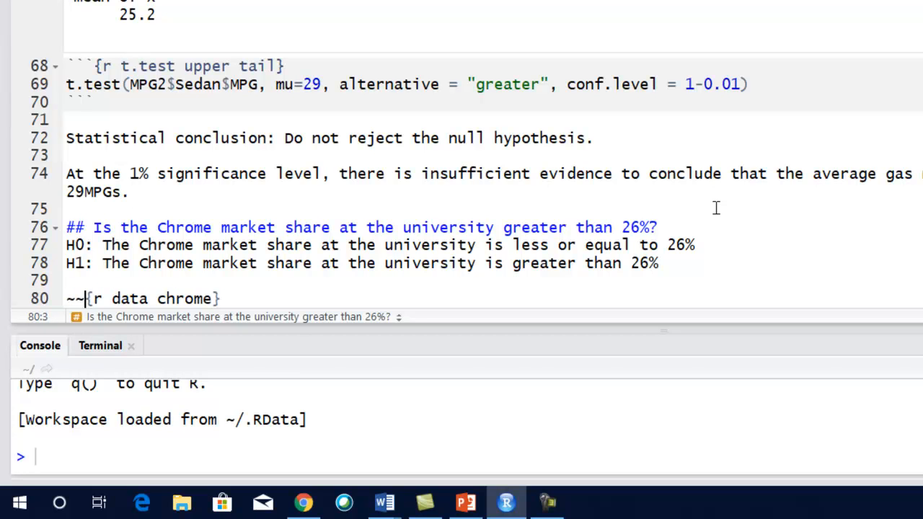
pyautogui.press('BackSpace')
pyautogui.press('BackSpace')
pyautogui.write('``')
pyautogui.click(692, 292)
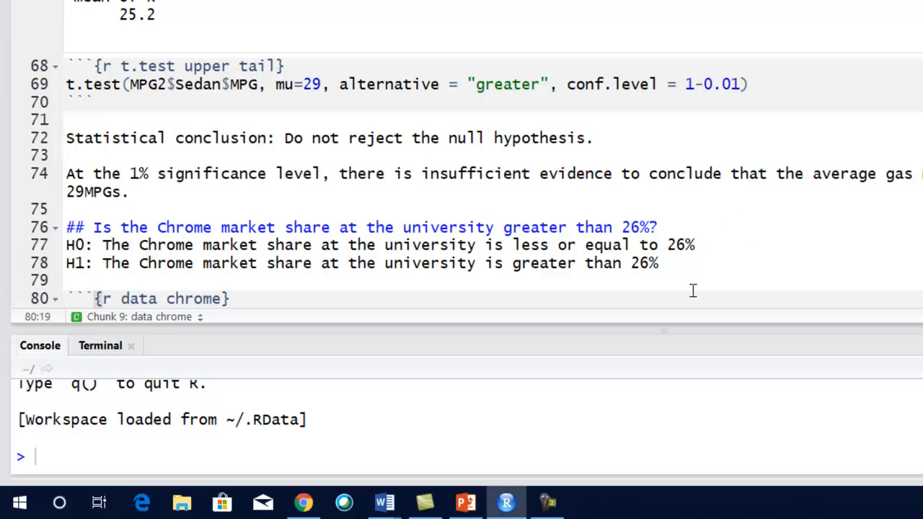
pyautogui.press('Return')
pyautogui.write('```')
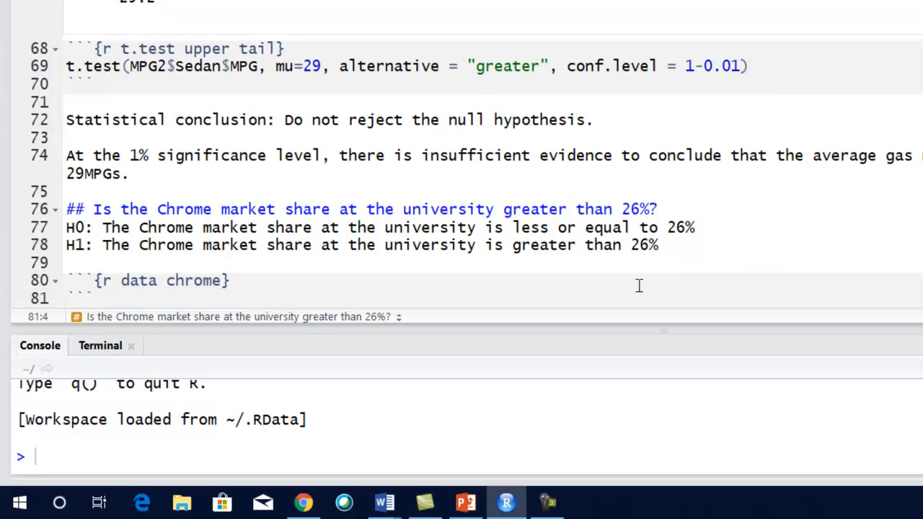
# - Assign 200 to n_size as the first line of the data chrome chunk
pyautogui.press('BackSpace')
pyautogui.press('BackSpace')
pyautogui.press('BackSpace')
pyautogui.press('BackSpace')
pyautogui.press('Return')
pyautogui.write('n')
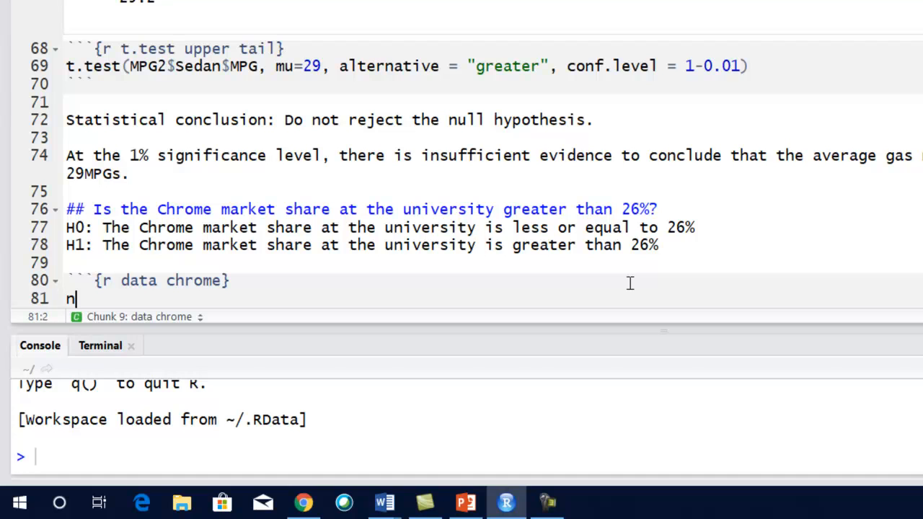
pyautogui.write('_size <- ')
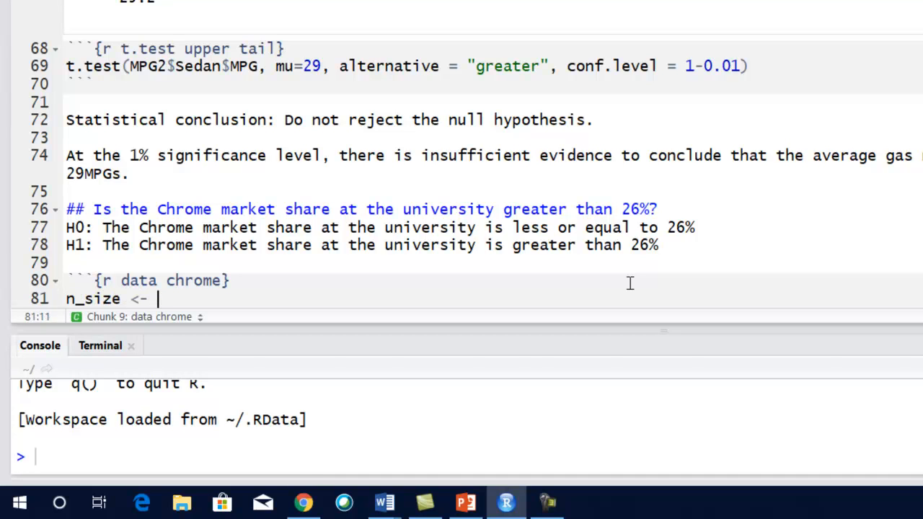
pyautogui.write('200')
# - Assign 60 to n_chrome on the line below n_size
pyautogui.press('Return')
pyautogui.write('n_')
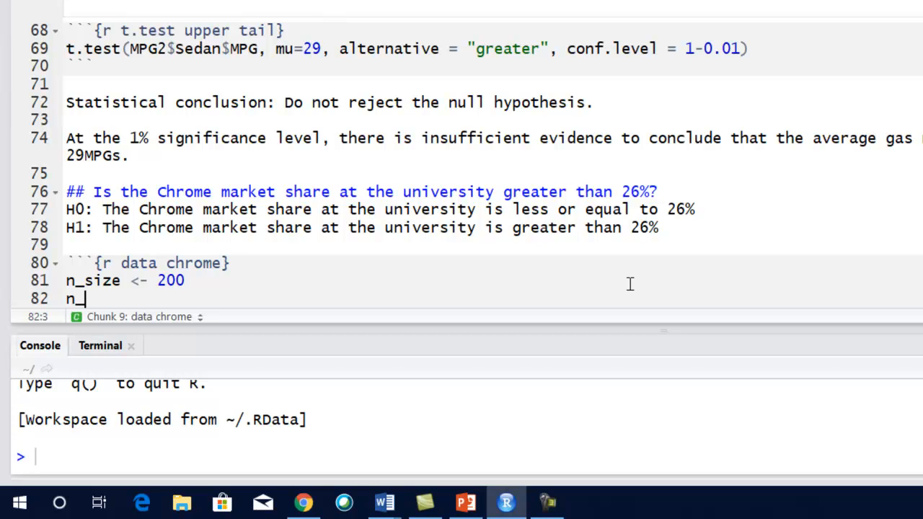
pyautogui.write('chrome <- 60')
# - Define sample_p as n_chrome/n_size on the line below n_chrome
pyautogui.press('Return')
pyautogui.write('sample_p')
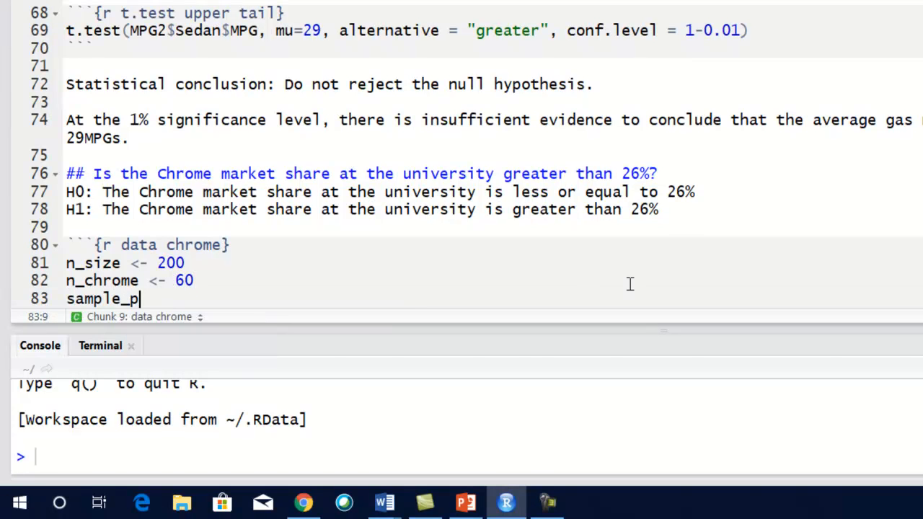
pyautogui.write(' <- ')
pyautogui.write('600')
pyautogui.press('BackSpace')
pyautogui.write('/')
pyautogui.press('BackSpace')
pyautogui.press('BackSpace')
pyautogui.press('BackSpace')
pyautogui.write('n_c')
pyautogui.press('Return')
pyautogui.write('/n_')
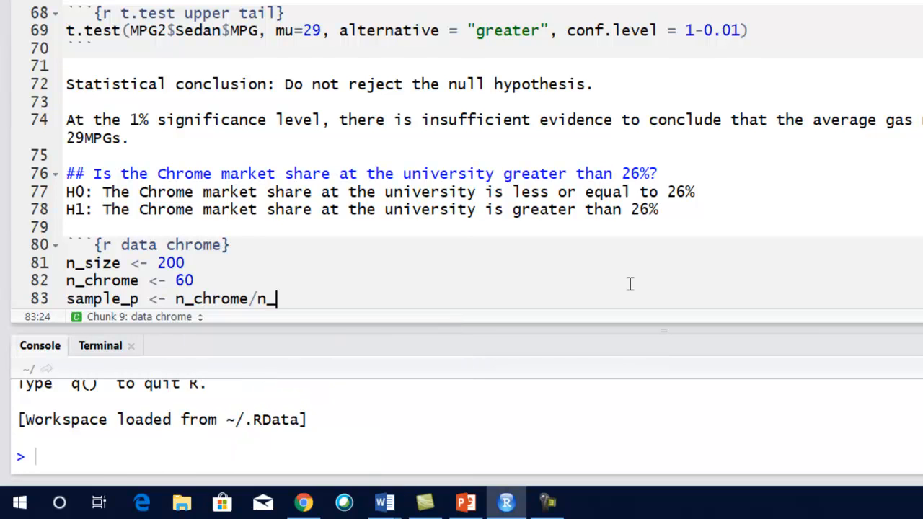
pyautogui.write('size')
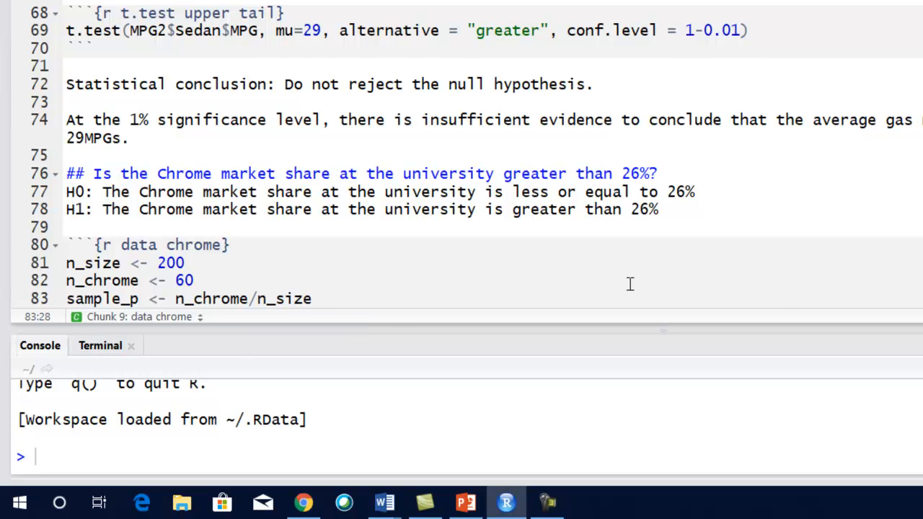
# - Add a line that prints sample_p and run the data chrome chunk
pyautogui.press('Return')
pyautogui.write('sample_')
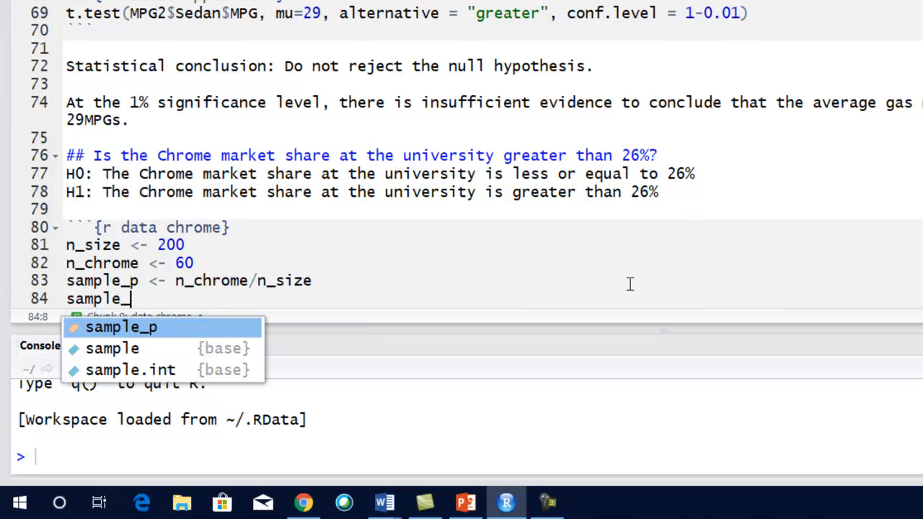
pyautogui.write('p')
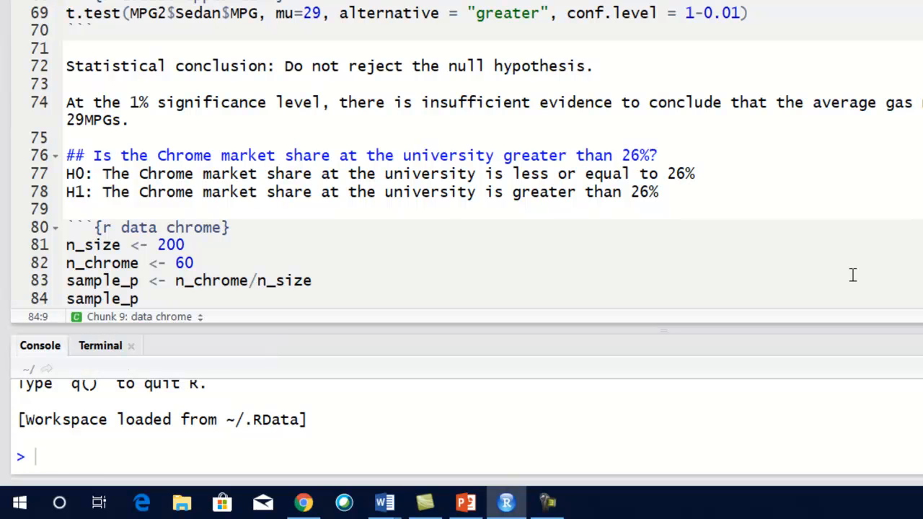
pyautogui.scroll(-1, 888, 258)
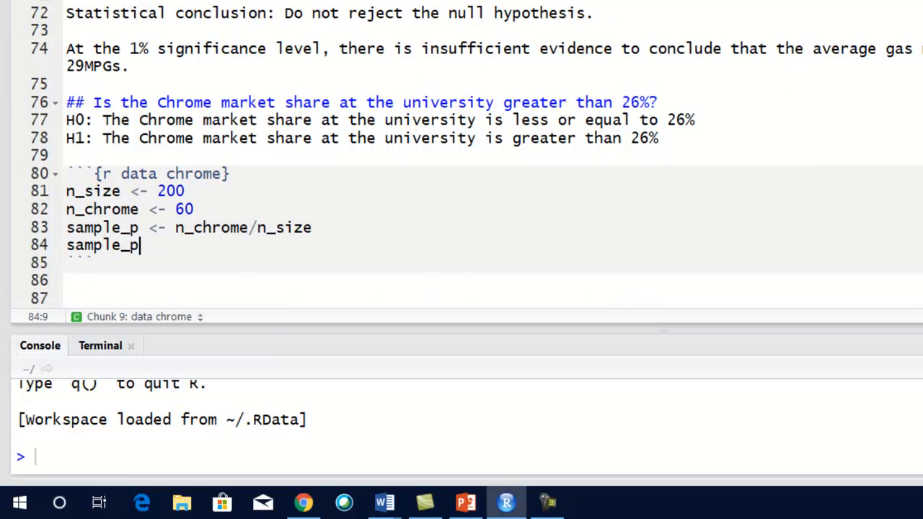
pyautogui.hotkey('ctrl', 'shift', 'Return')
pyautogui.scroll(-7, 623, 260)
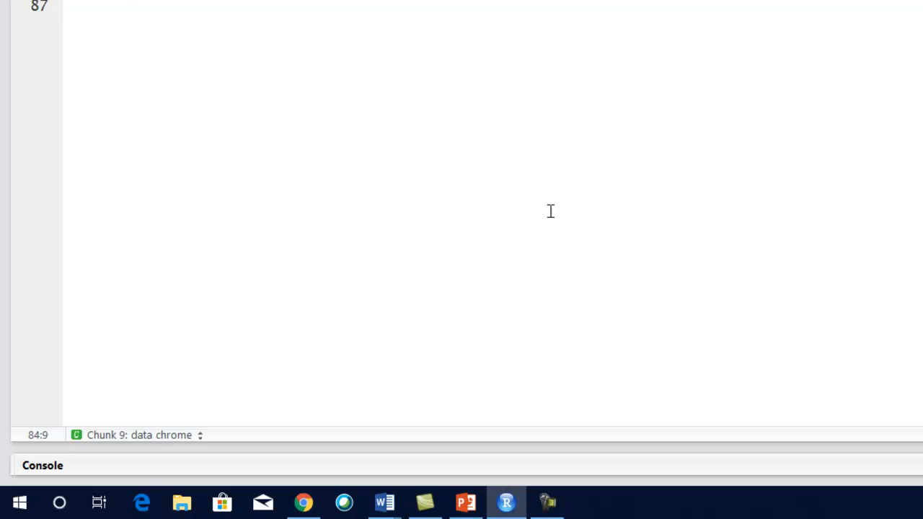
pyautogui.scroll(8, 264, 68)
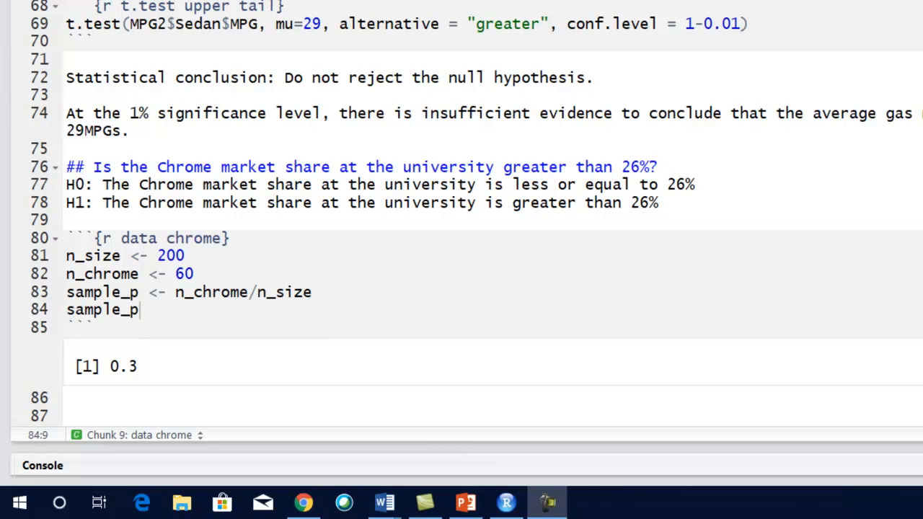
pyautogui.hotkey('alt', 'Tab')
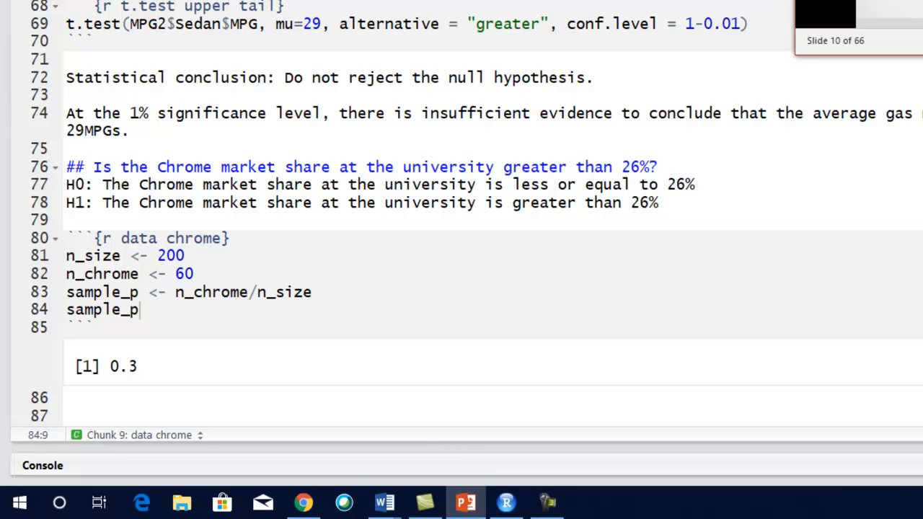
pyautogui.click(231, 315)
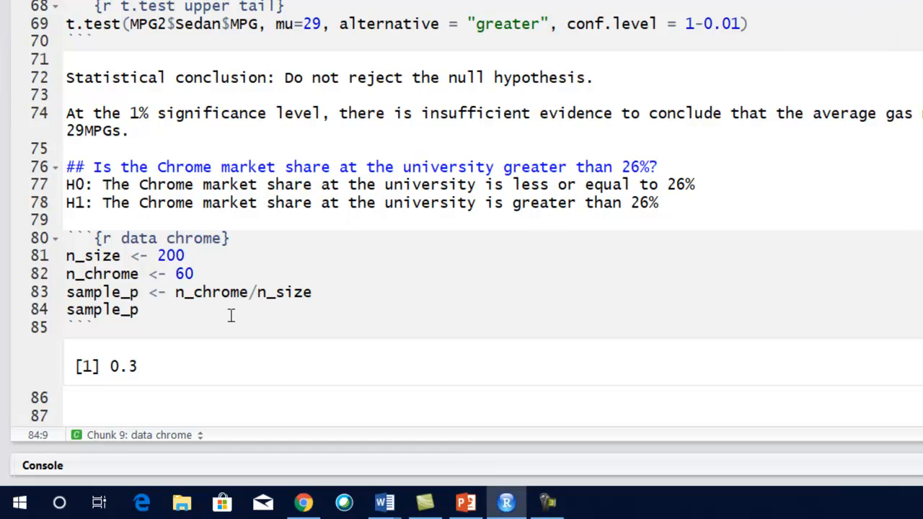
pyautogui.press('Return')
pyautogui.write('a')
pyautogui.press('BackSpace')
pyautogui.write('ap')
pyautogui.press('BackSpace')
pyautogui.press('BackSpace')
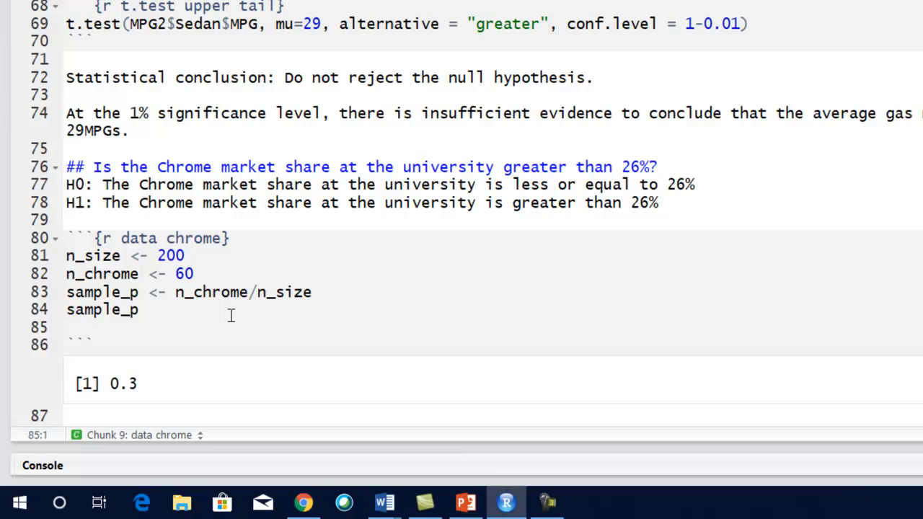
pyautogui.press('BackSpace')
# - Create an R code chunk named "critical value" below the data chrome output, with opening and closing backtick fences
pyautogui.press('Down')
pyautogui.press('Down')
pyautogui.press('Down')
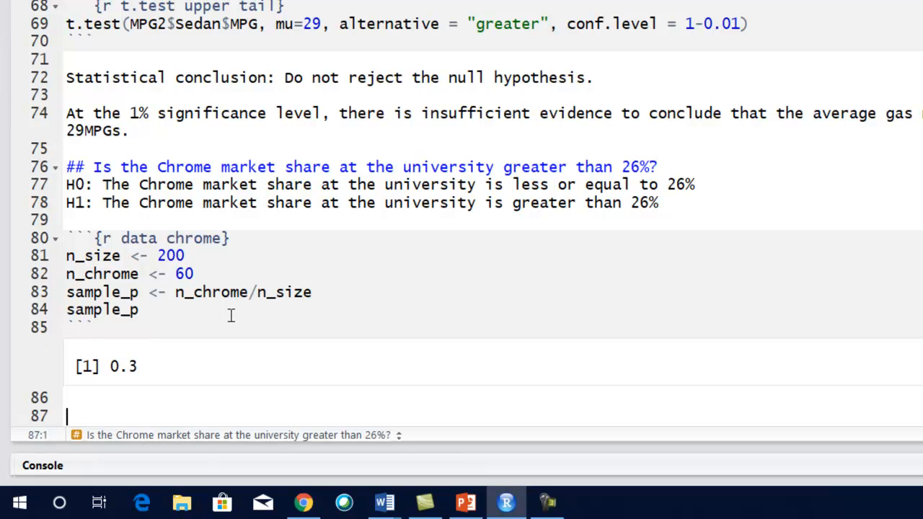
pyautogui.press('Up')
pyautogui.write('```{r criv')
pyautogui.press('BackSpace')
pyautogui.press('BackSpace')
pyautogui.write('riv')
pyautogui.press('BackSpace')
pyautogui.write('tical value')
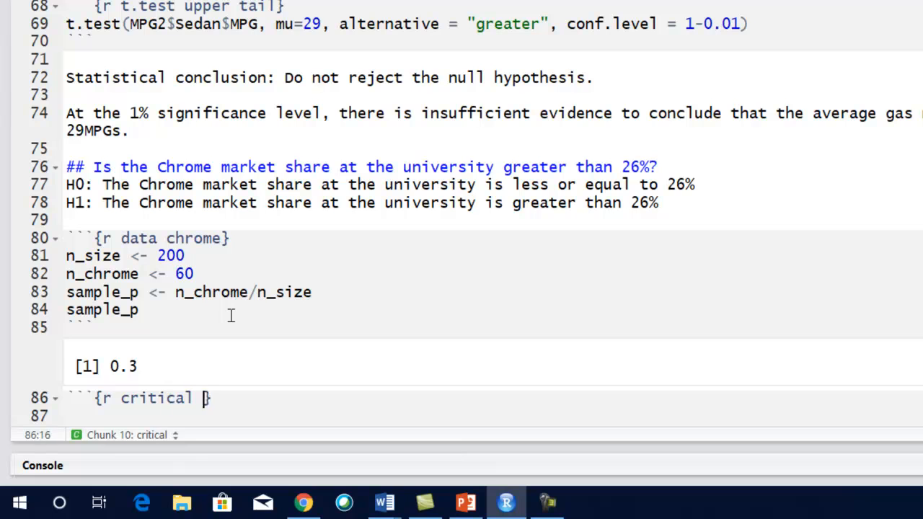
pyautogui.press('Down')
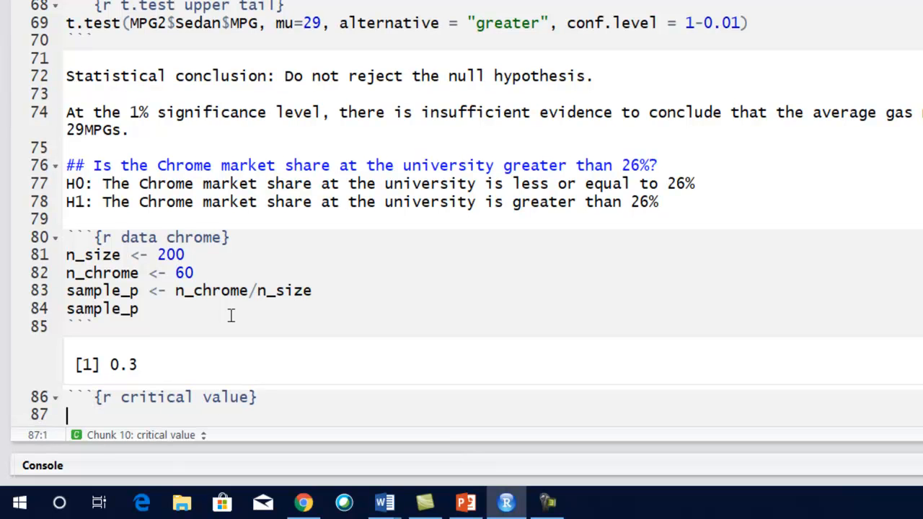
pyautogui.write('```')
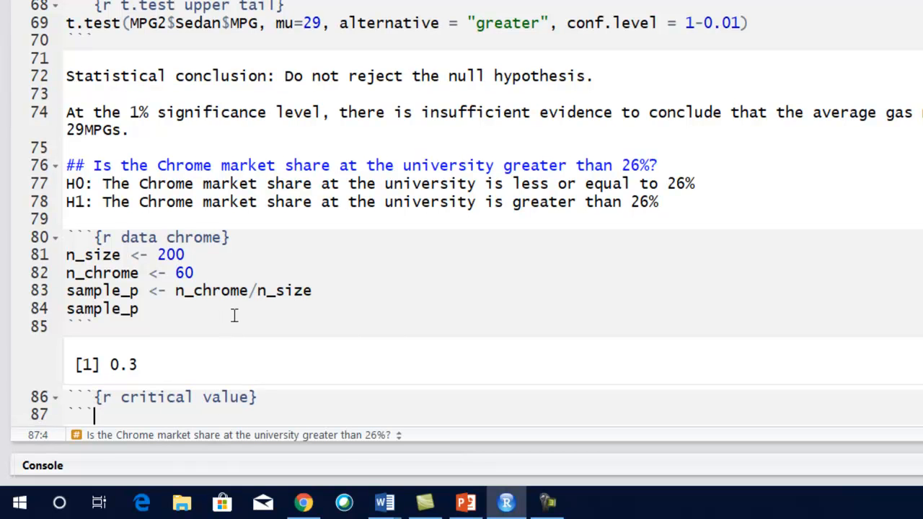
# - Assign 0.05 to alpha as the first line of the critical value chunk
pyautogui.click(396, 393)
pyautogui.press('Return')
pyautogui.write('alpha <- 0.5')
pyautogui.press('Return')
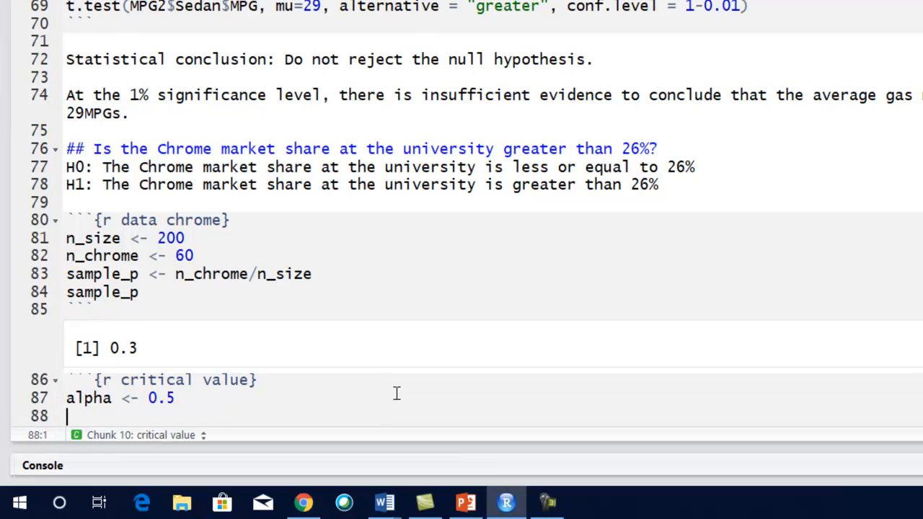
pyautogui.click(165, 398)
pyautogui.write('0')
pyautogui.click(293, 360)
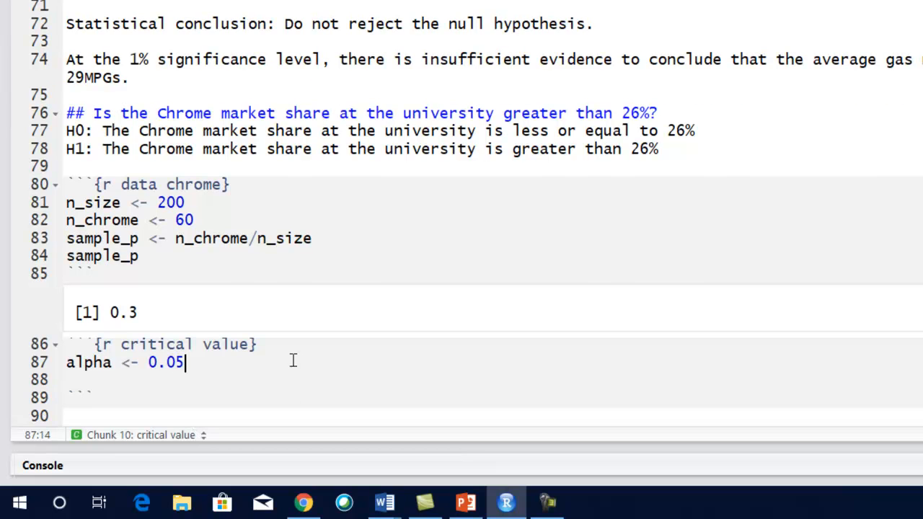
# - Define critical_value as -qnorm(alpha) on the line below alpha and remove the extra blank line
pyautogui.press('Return')
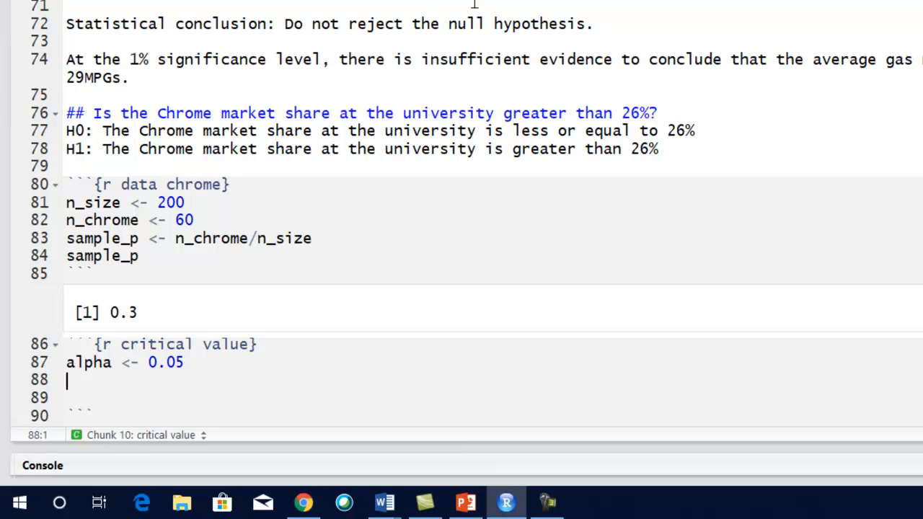
pyautogui.moveTo(512, 148); pyautogui.dragTo(575, 146)
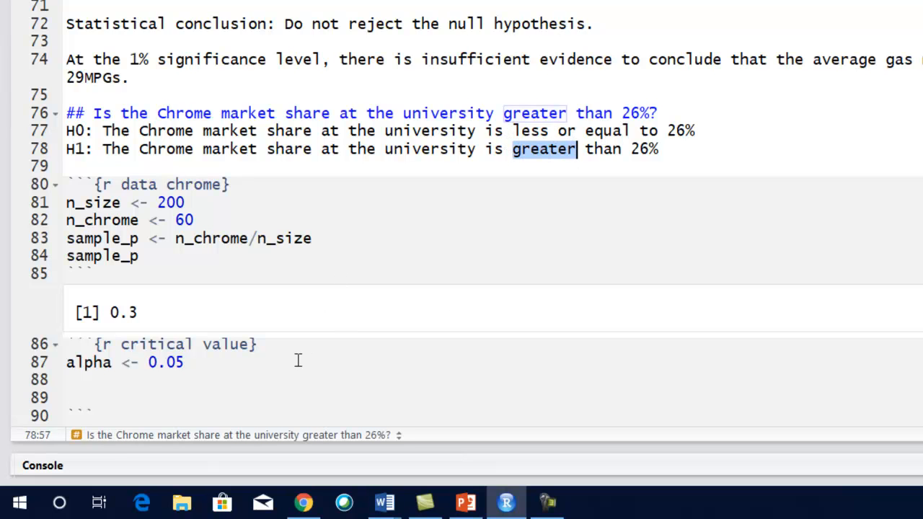
pyautogui.click(218, 356)
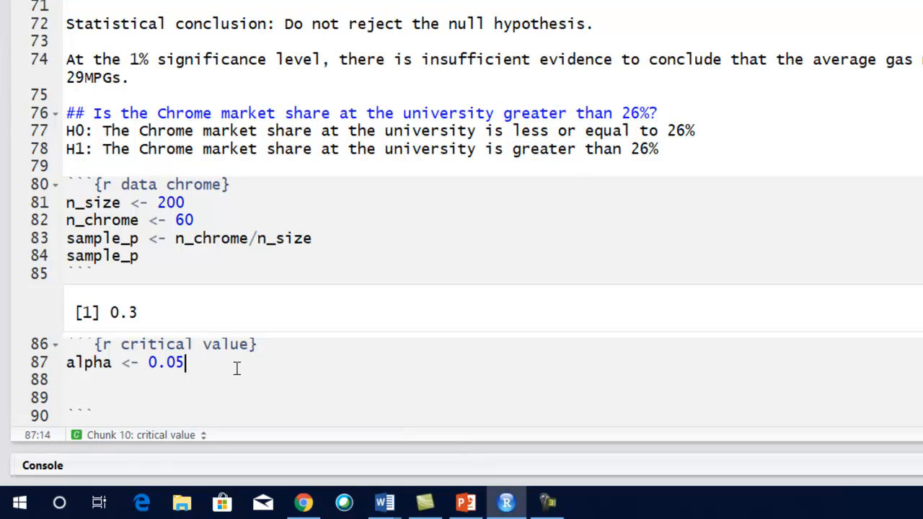
pyautogui.press('Return')
pyautogui.write('critical')
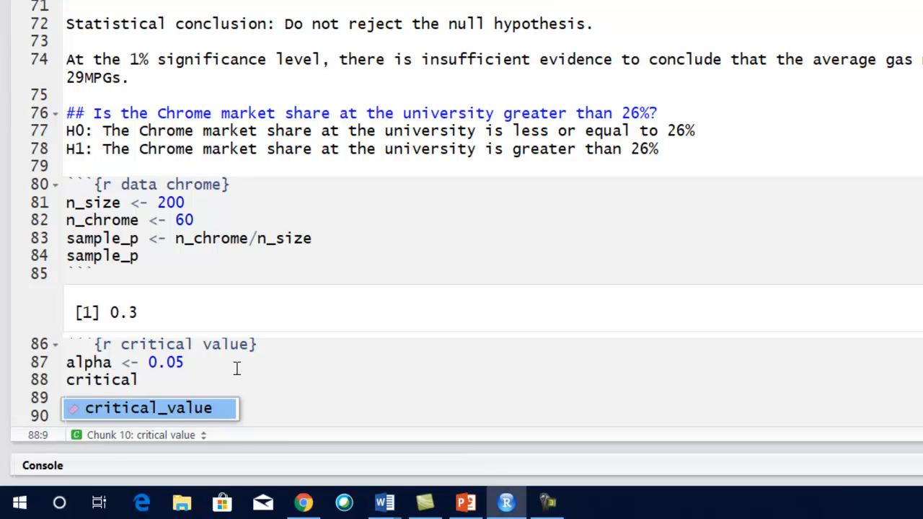
pyautogui.press('Tab')
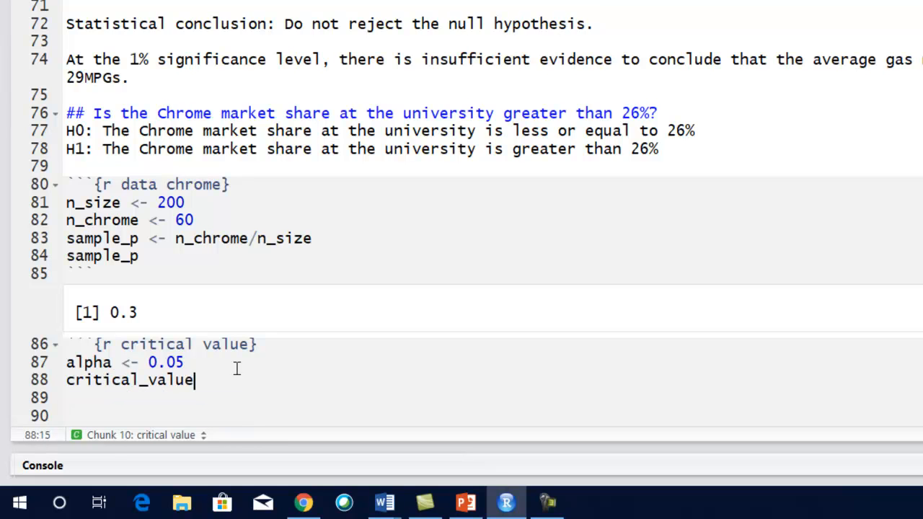
pyautogui.write('<- ')
pyautogui.write('-')
pyautogui.write('qno')
pyautogui.write('rm')
pyautogui.write('(alp')
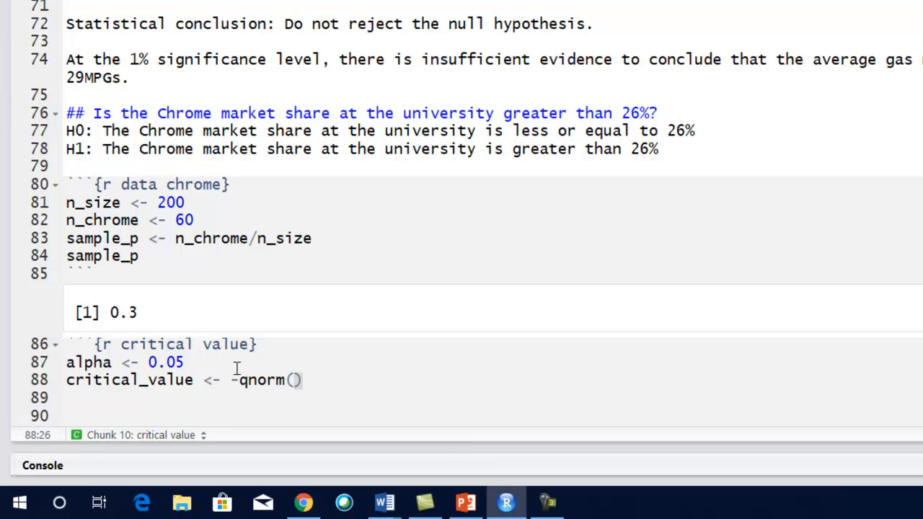
pyautogui.write('ha')
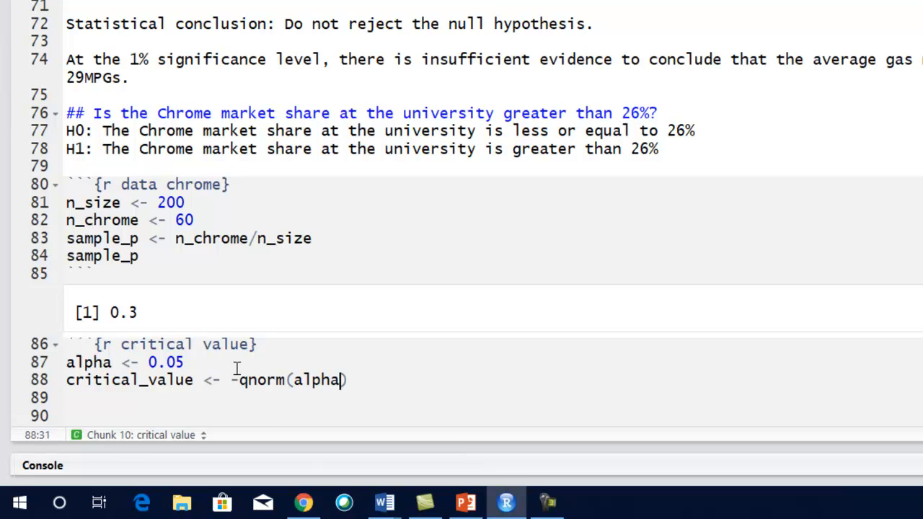
pyautogui.write(')')
pyautogui.press('Delete')
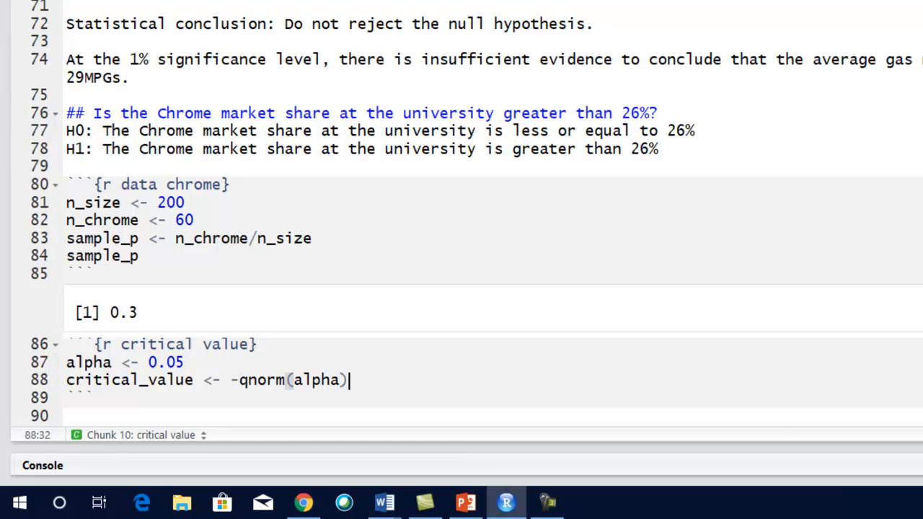
# - Add a line that prints critical_value and run the critical value chunk
pyautogui.press('Return')
pyautogui.write('crit')
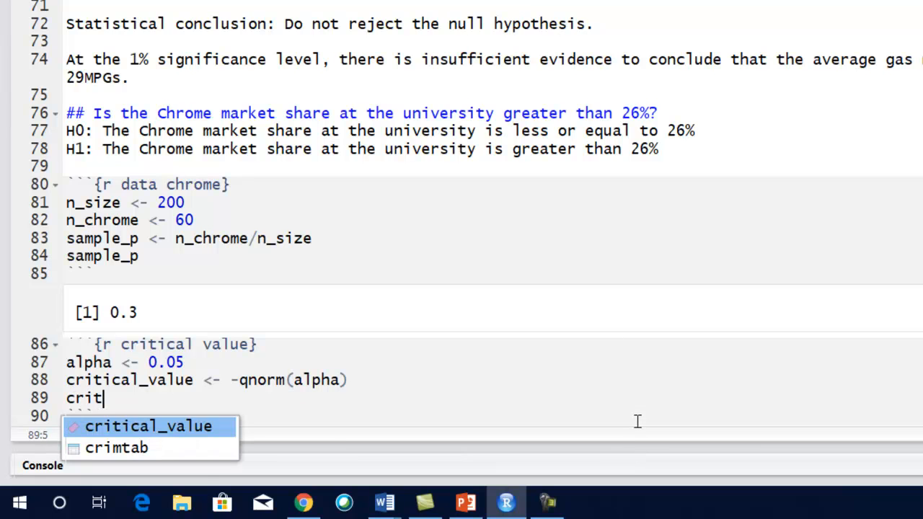
pyautogui.press('Tab')
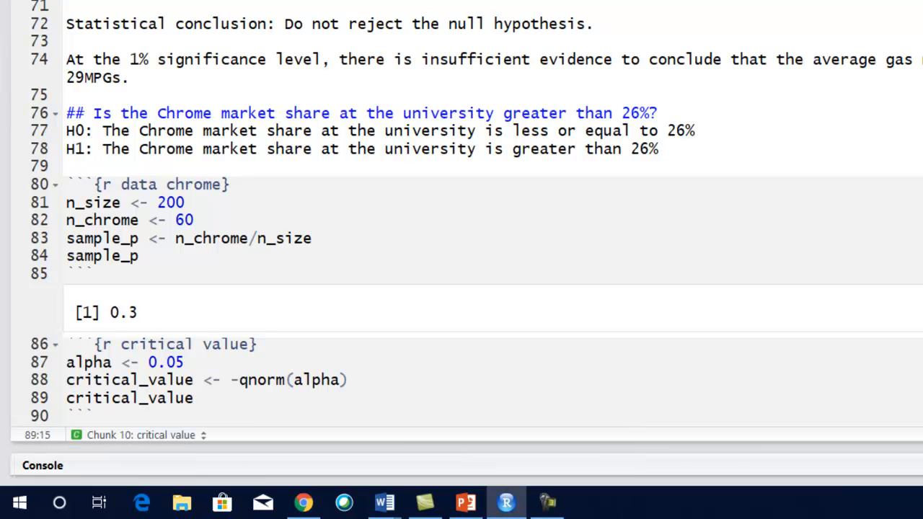
pyautogui.hotkey('ctrl', 'shift', 'Return')
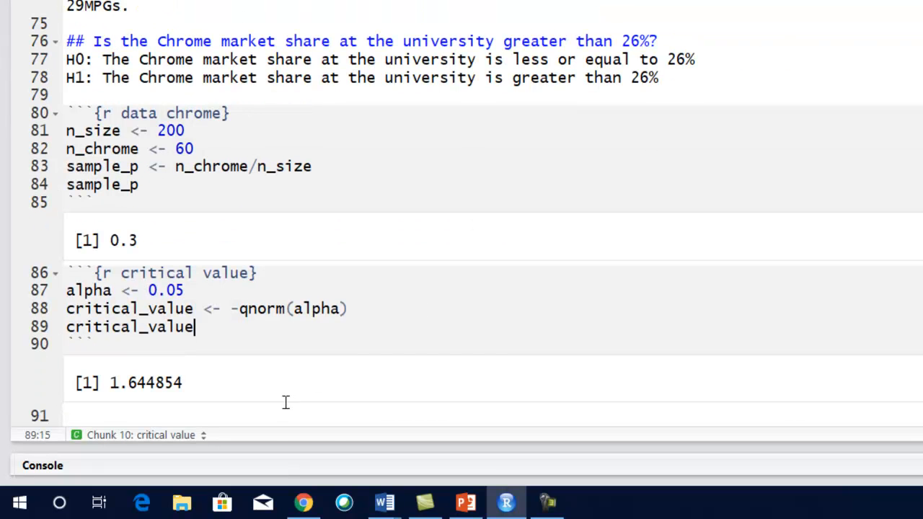
# - Create an R code chunk named "test statistic" below the critical value output, with opening and closing backtick fences
pyautogui.click(275, 408)
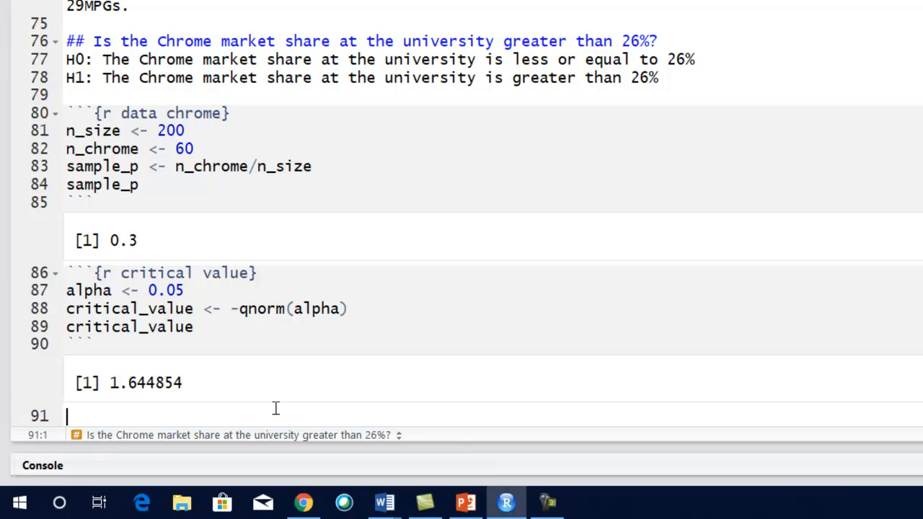
pyautogui.write('```{r test statistic')
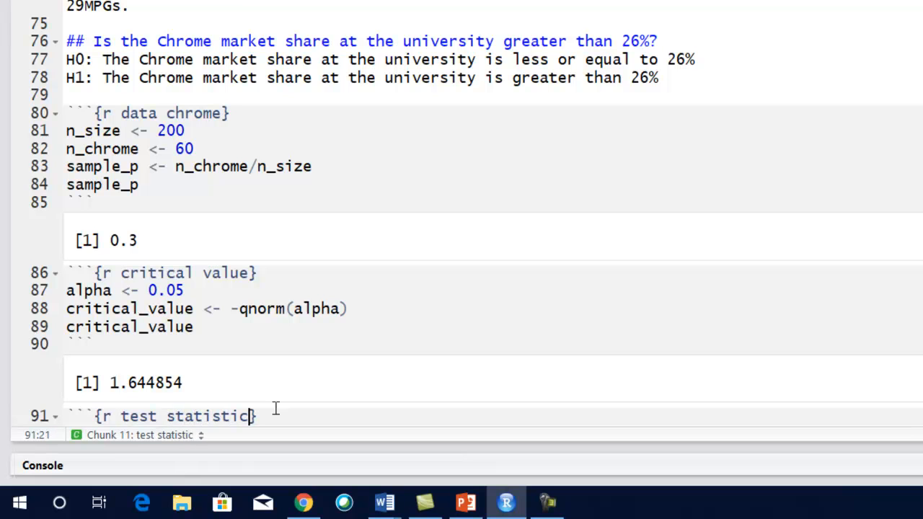
pyautogui.write('}')
pyautogui.press('Return')
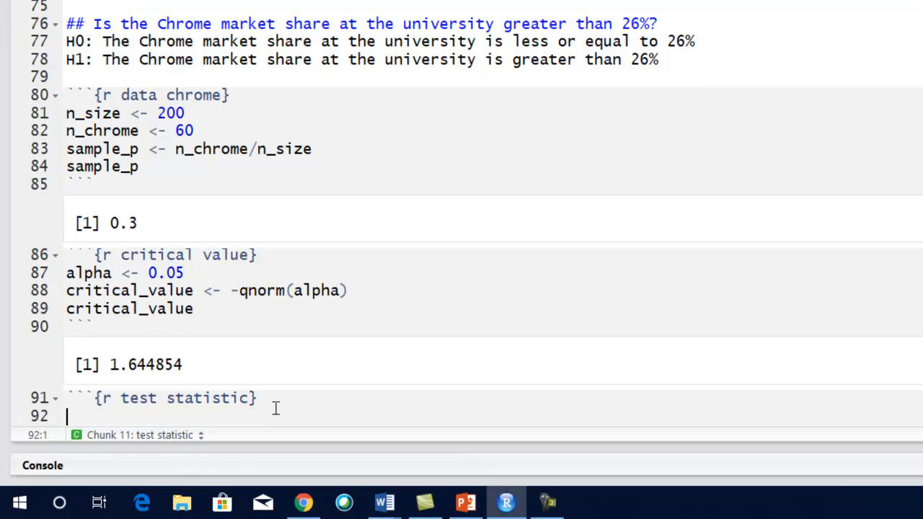
pyautogui.write('```')
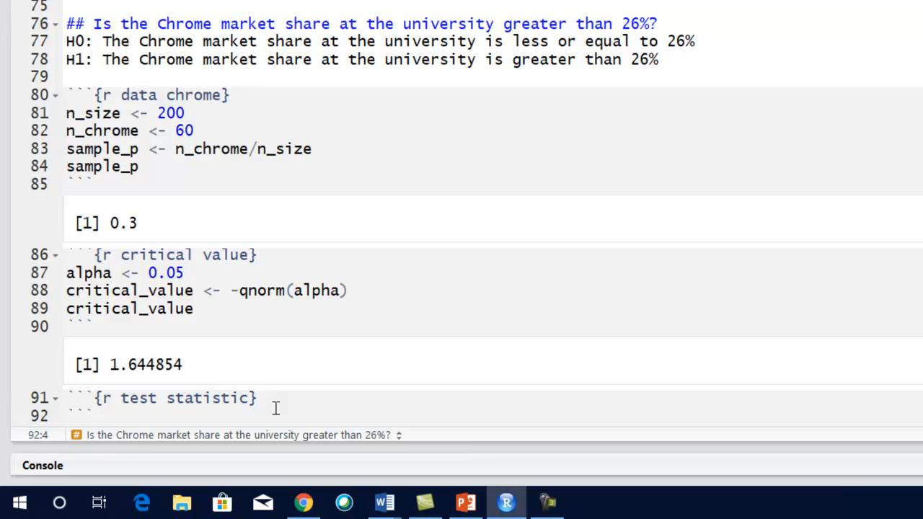
# - Begin a test_stat assignment with an empty pair of parentheses inside the test statistic chunk
pyautogui.click(281, 402)
pyautogui.press('Return')
pyautogui.write('test_sta')
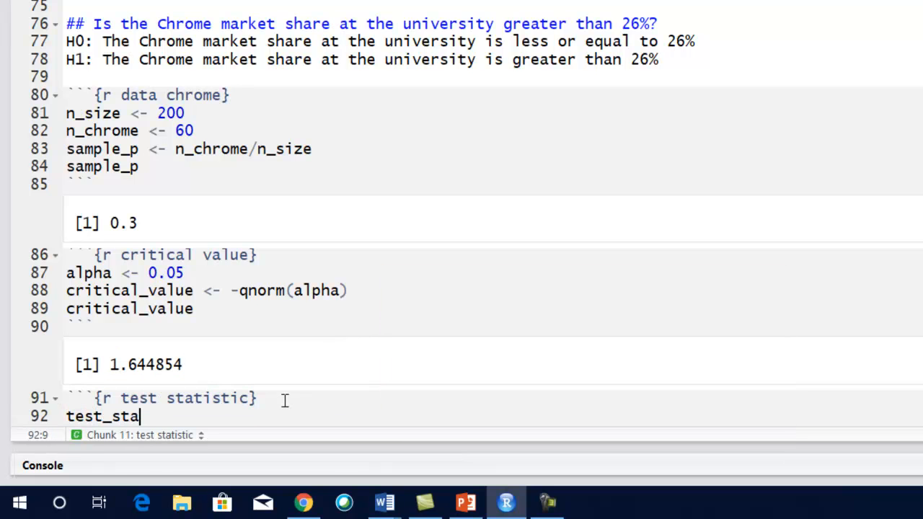
pyautogui.write('t <-')
pyautogui.write('(')
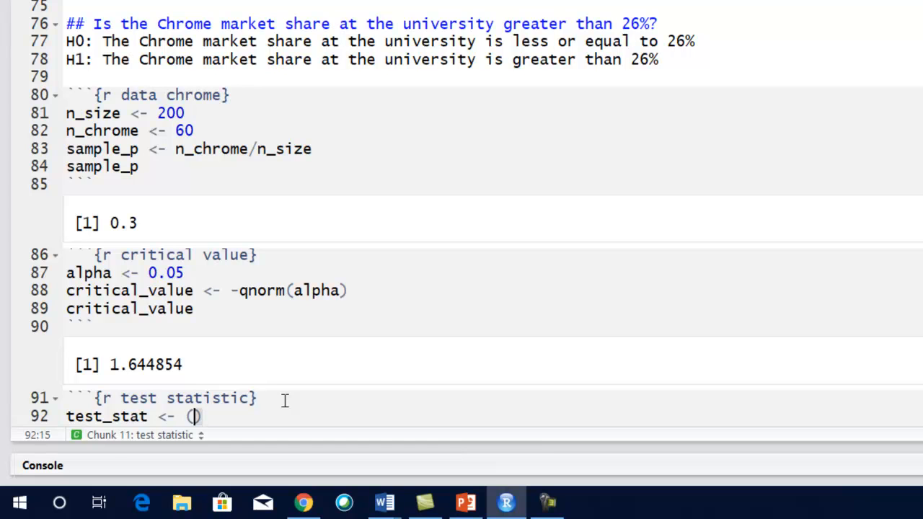
# - Assign .26 to pi as the first line of the test statistic chunk, above test_stat
pyautogui.click(285, 401)
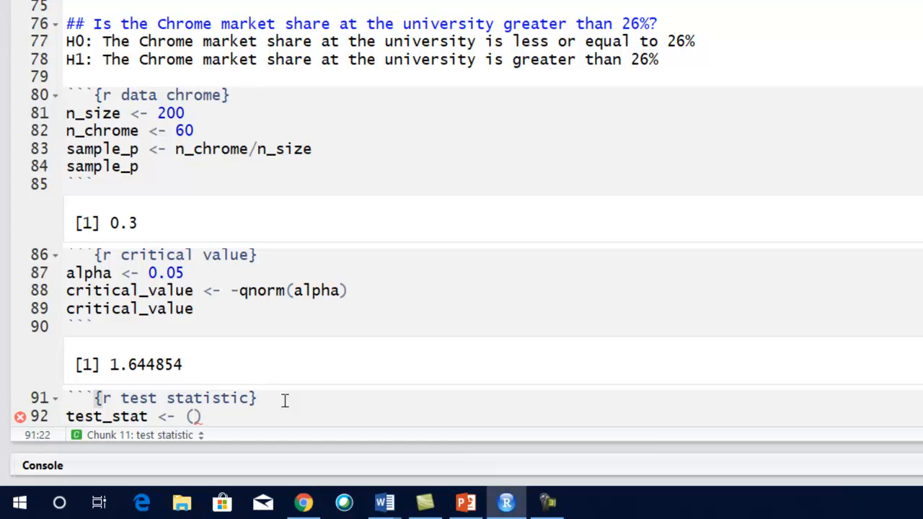
pyautogui.hotkey('ctrl', 'z')
pyautogui.write('pi ')
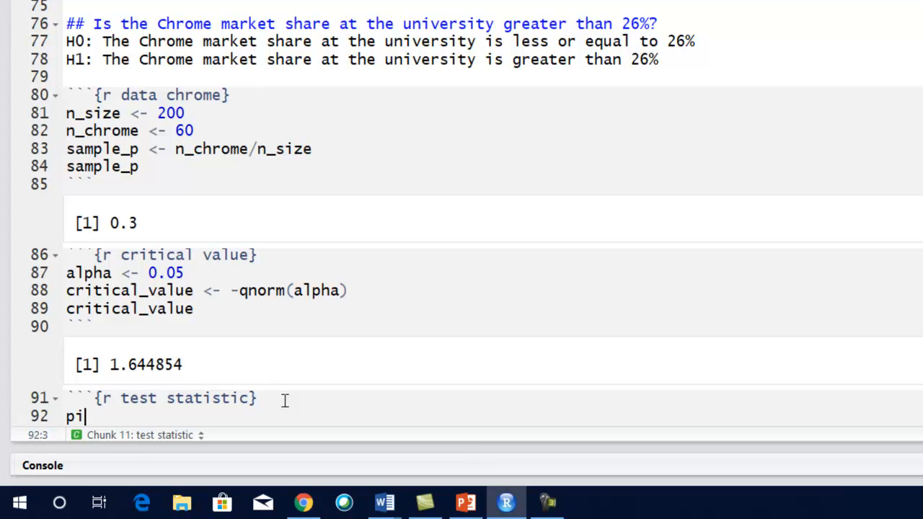
pyautogui.write('<- .26')
pyautogui.press('Return')
# - Write the numerator of the test_stat formula as (sample_p-pi)
pyautogui.write('test_stat <- ()')
pyautogui.press('BackSpace')
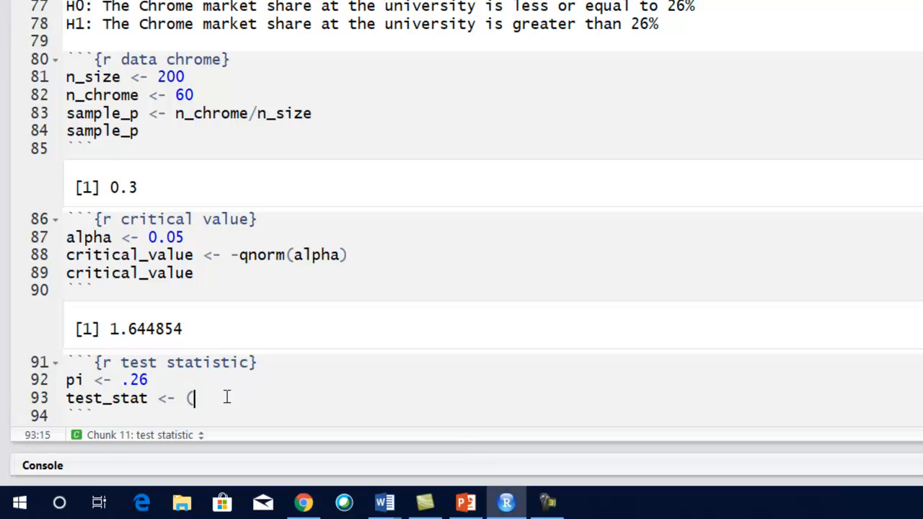
pyautogui.write('sample')
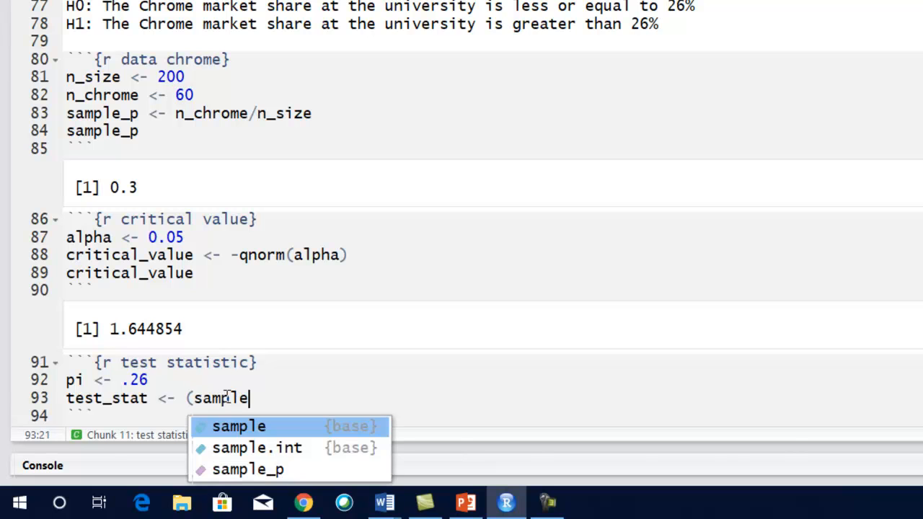
pyautogui.write('_p')
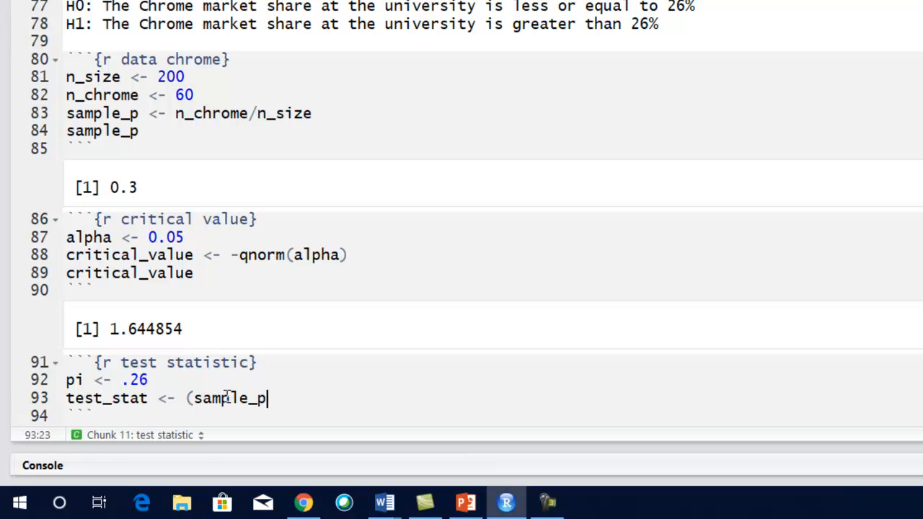
pyautogui.write('-pi)/sqrt(pi')
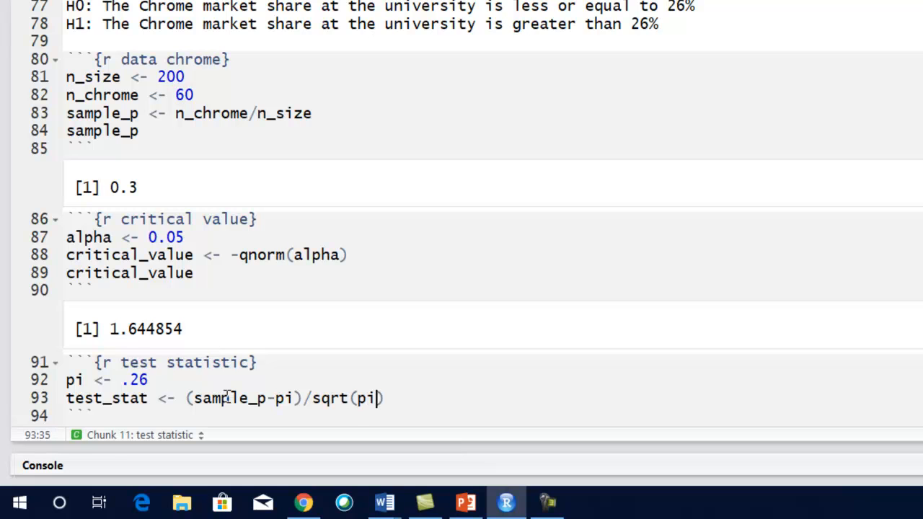
pyautogui.write('*(1-pi')
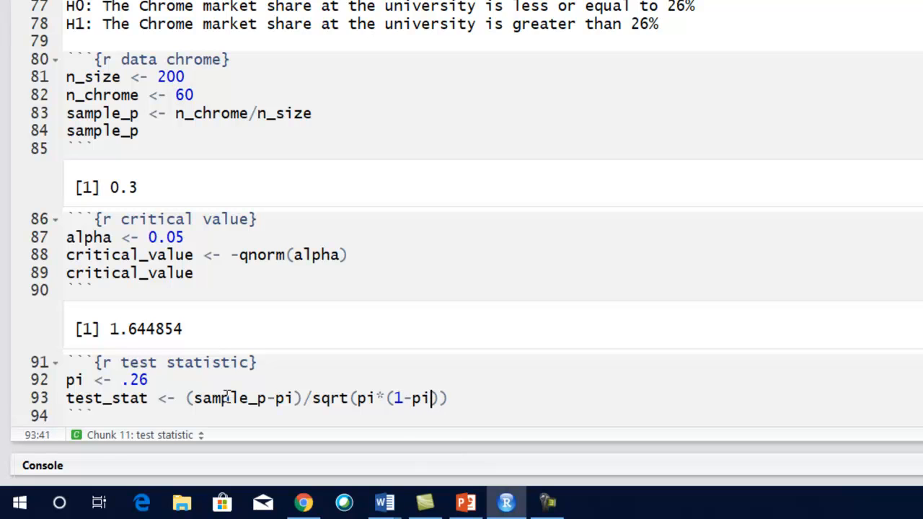
pyautogui.write(')/n_size')
# - Add a line that prints test_stat and run the test statistic chunk
pyautogui.press('Return')
pyautogui.write('t')
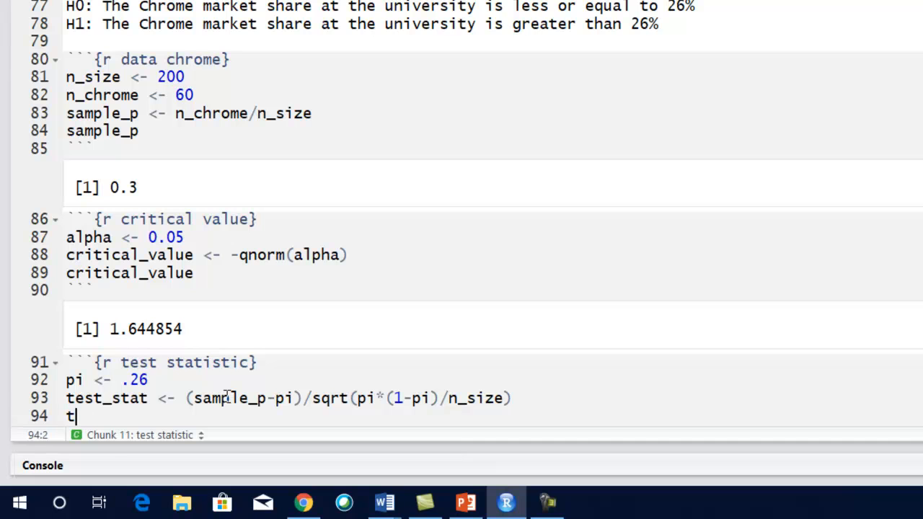
pyautogui.write('est_stat')
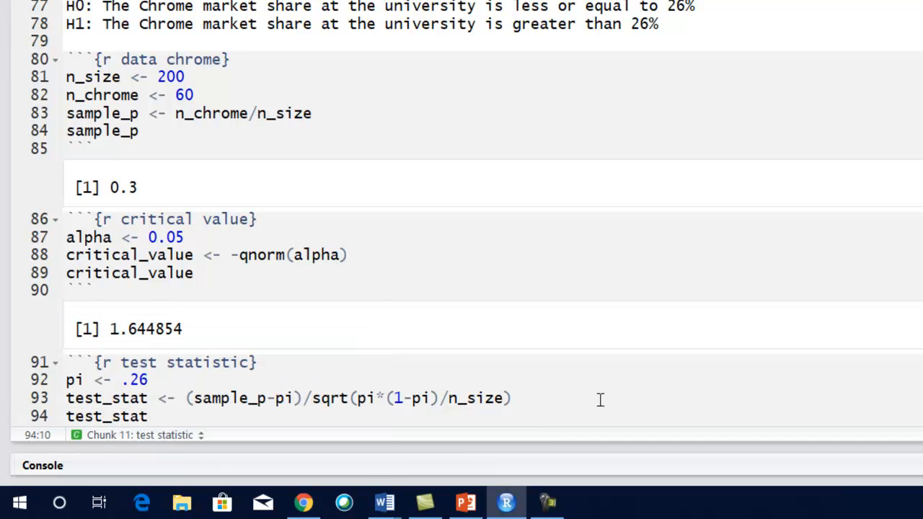
pyautogui.click(553, 399)
pyautogui.hotkey('ctrl', 'shift', 'Return')
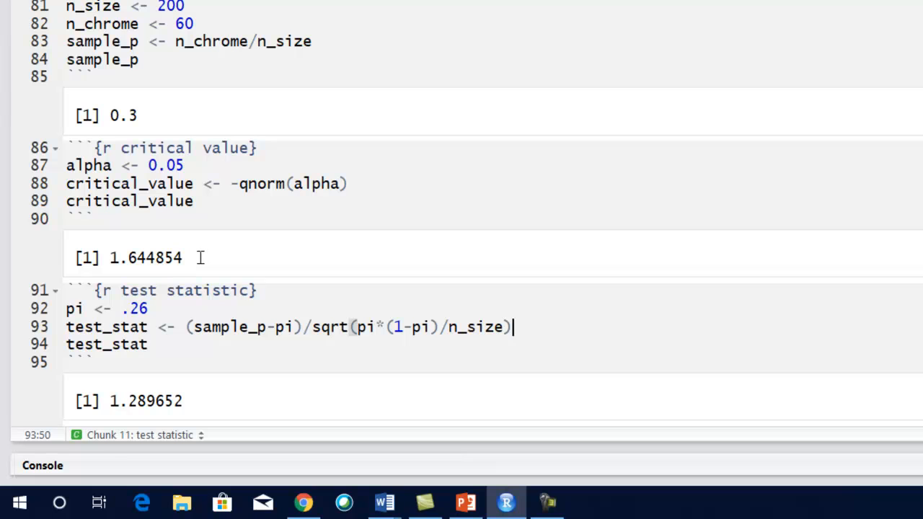
# - Insert a text line above the test statistic chunk reading "Decision rule: If the test statistic is greater than 1.645"
pyautogui.click(65, 290)
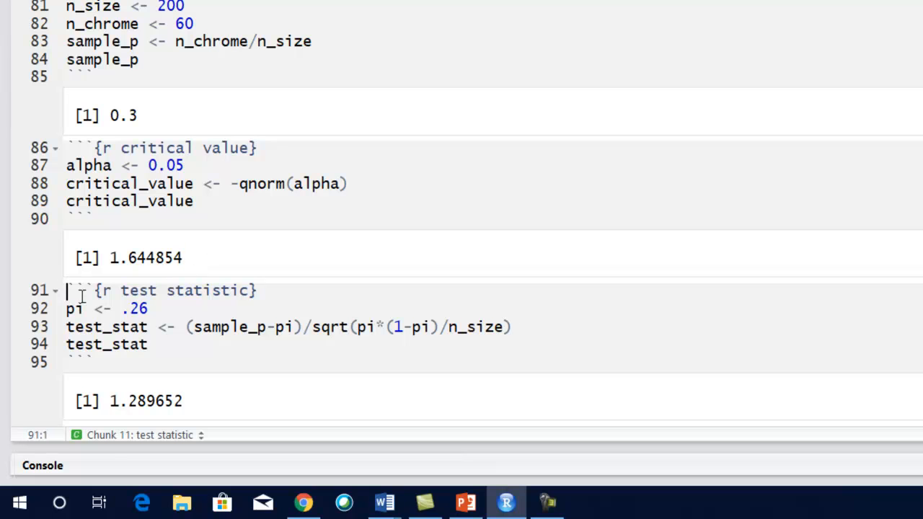
pyautogui.press('Return')
pyautogui.press('Up')
pyautogui.write('Decision')
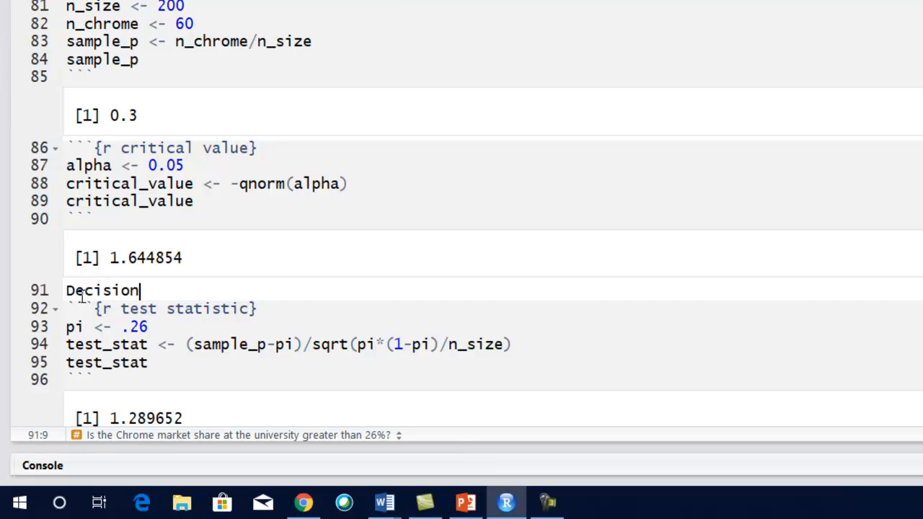
pyautogui.write(' rule: ')
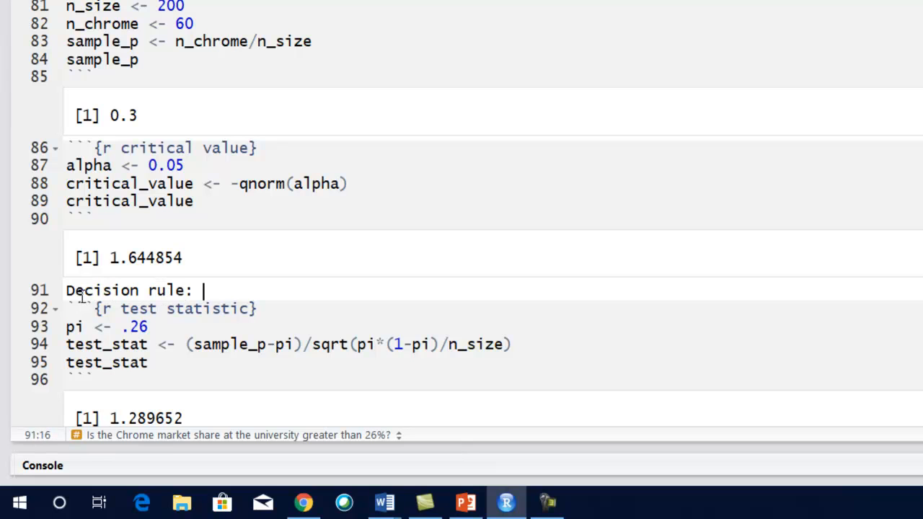
pyautogui.write('If the test')
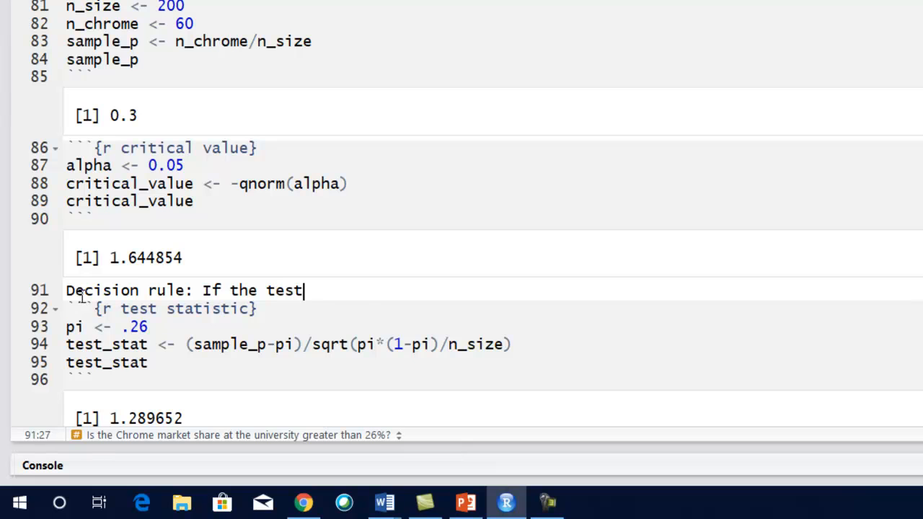
pyautogui.write(' statistic')
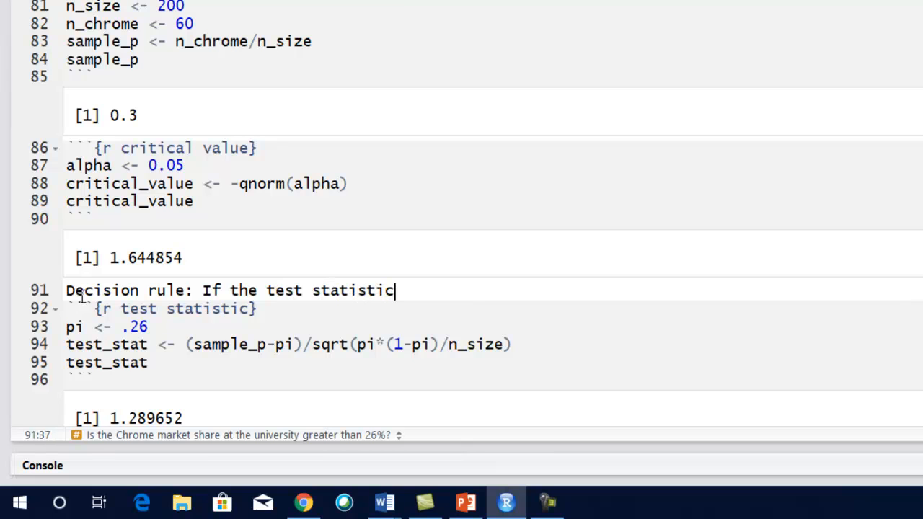
pyautogui.write(' is greater')
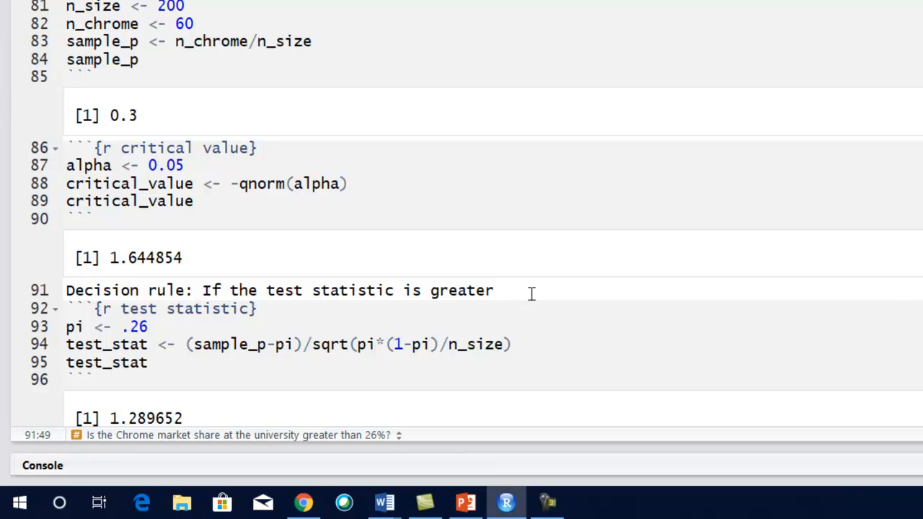
pyautogui.write(' than 1.65')
pyautogui.press('BackSpace')
pyautogui.write('45')
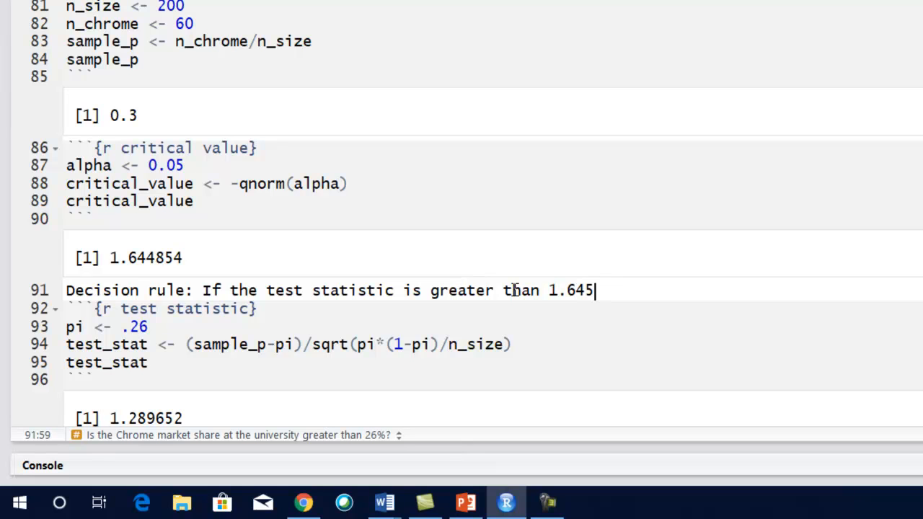
pyautogui.write(', then')
pyautogui.write(' ru')
pyautogui.write('ject the ')
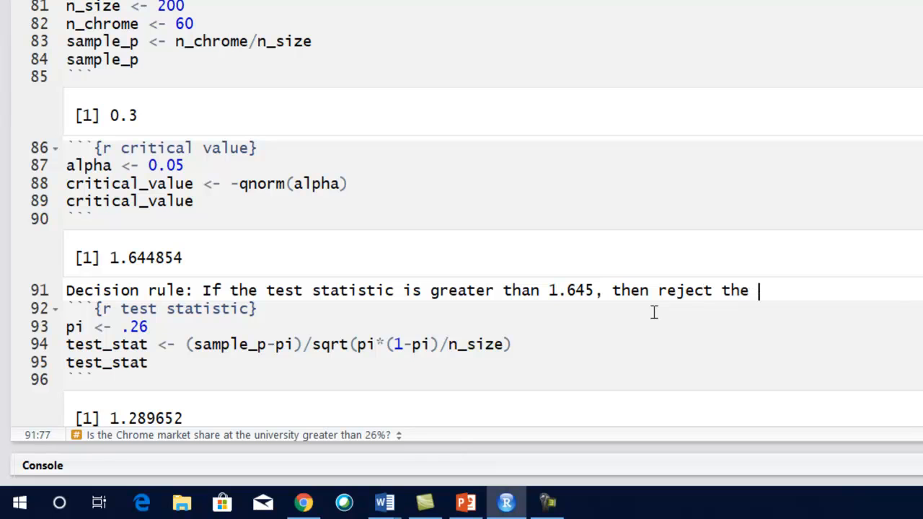
pyautogui.write('null hypoth')
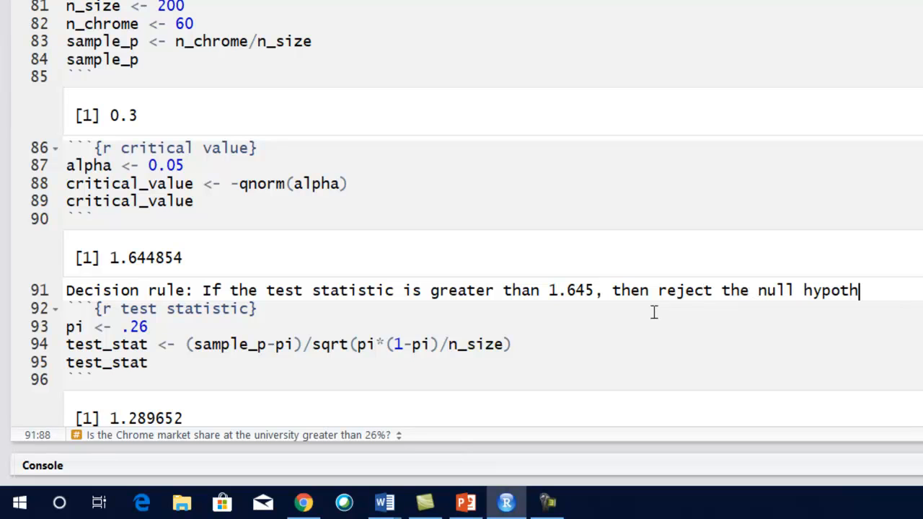
pyautogui.write('esis.')
# - Complete the decision rule sentence with ", then reject the null hypothesis." and add a blank line below it
pyautogui.press('Return')
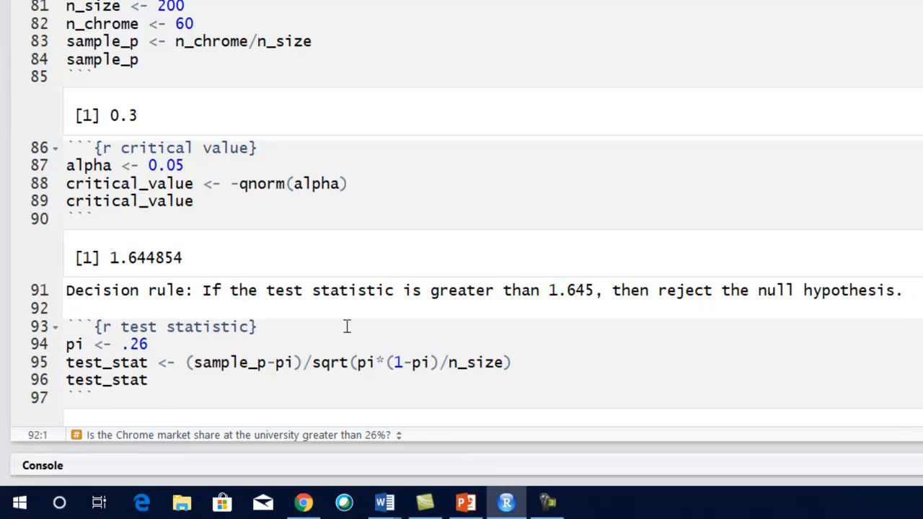
# - Start a text line below the test statistic chunk's output reading "Statistical conclusion", separated by a blank line
pyautogui.scroll(-1, 319, 290)
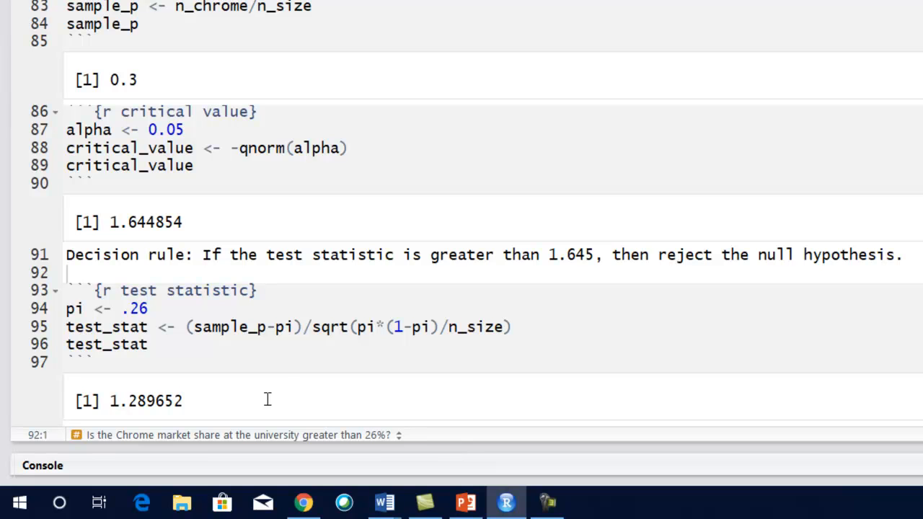
pyautogui.click(286, 357)
pyautogui.press('Return')
pyautogui.press('Return')
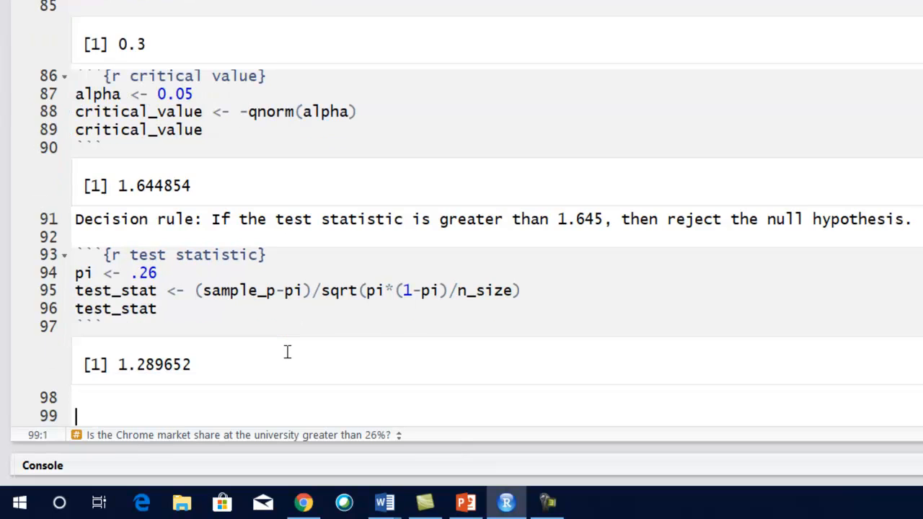
pyautogui.write('Decision con')
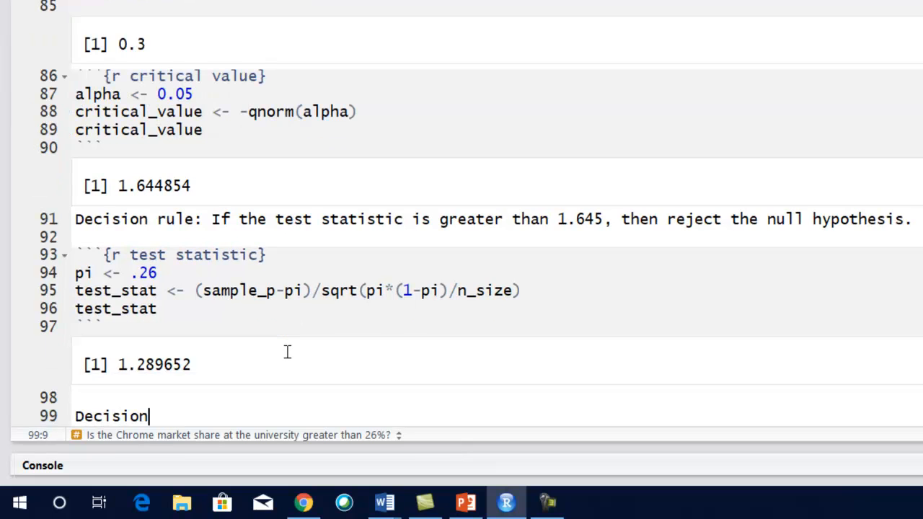
pyautogui.press('BackSpace')
pyautogui.press('BackSpace')
pyautogui.press('BackSpace')
pyautogui.press('BackSpace')
pyautogui.press('BackSpace')
pyautogui.press('BackSpace')
pyautogui.press('BackSpace')
pyautogui.press('BackSpace')
pyautogui.press('BackSpace')
pyautogui.press('BackSpace')
pyautogui.press('BackSpace')
pyautogui.press('BackSpace')
pyautogui.write('Statis')
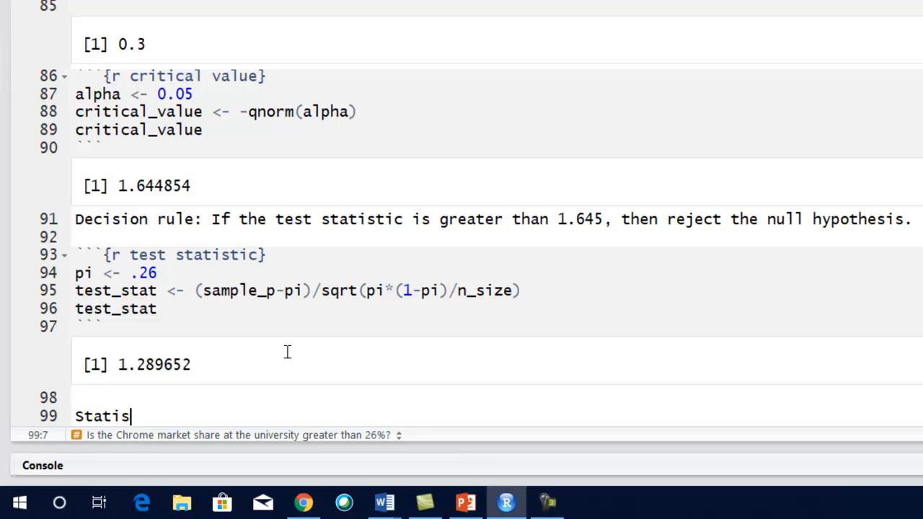
pyautogui.write('tical conclusio')
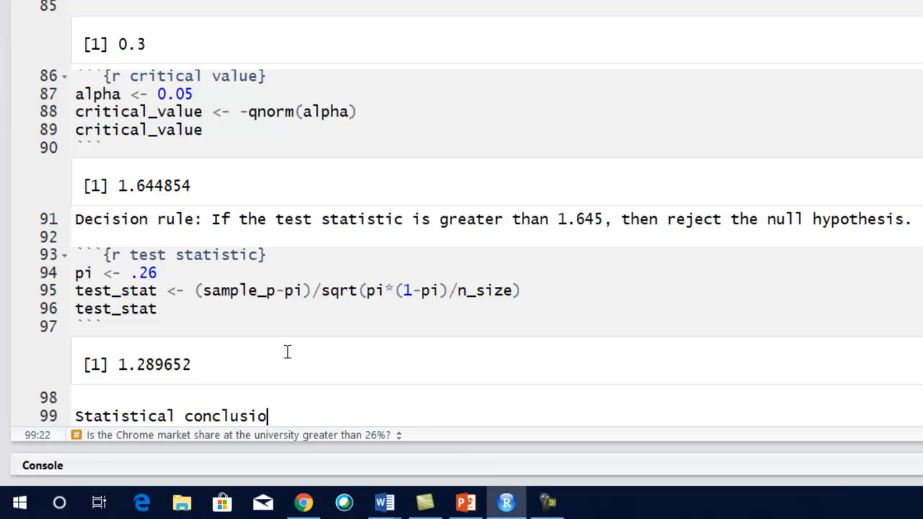
pyautogui.write('n: Do not reje')
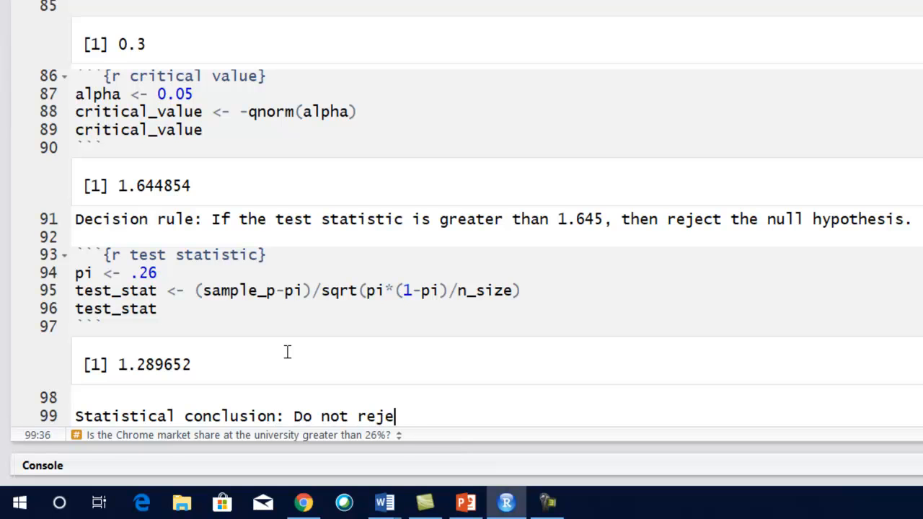
pyautogui.write('ct the nu')
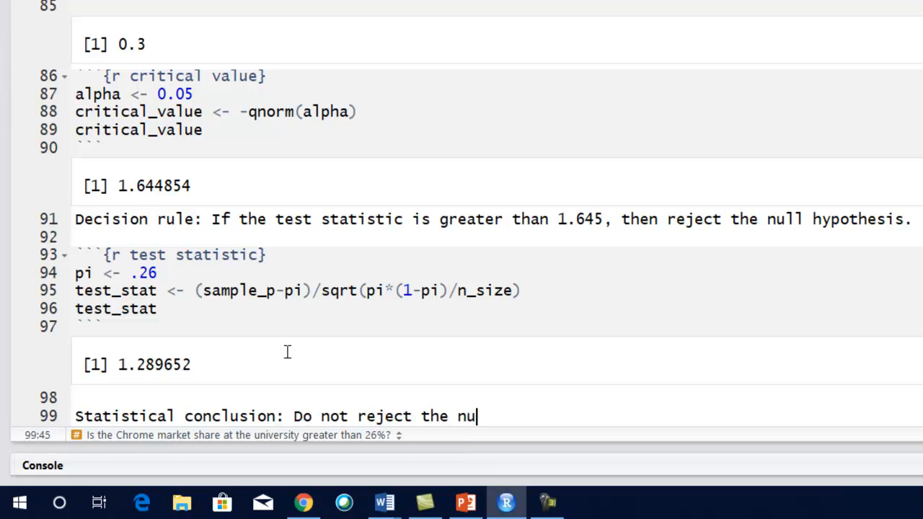
pyautogui.write('ll hypothesis')
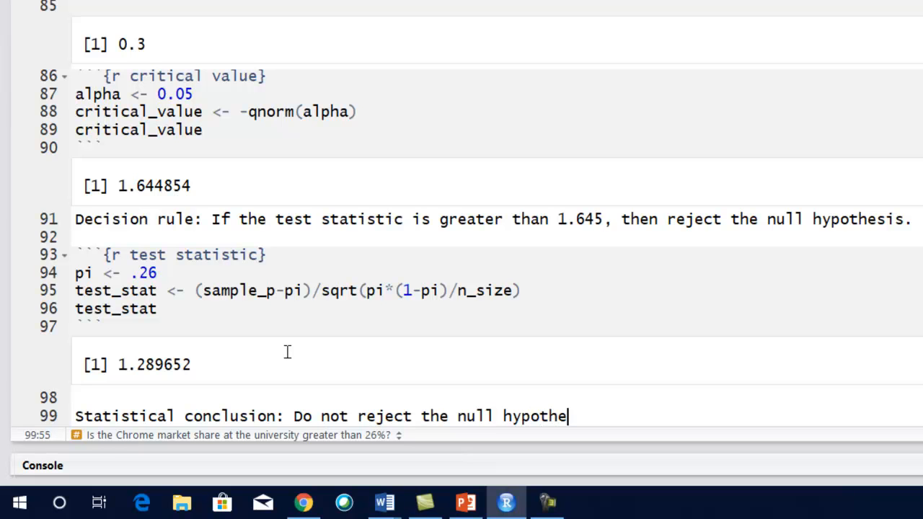
pyautogui.write('.')
# - Complete the statistical conclusion line with ": Do not reject the null hypothesis." and start a new line
pyautogui.press('Return')
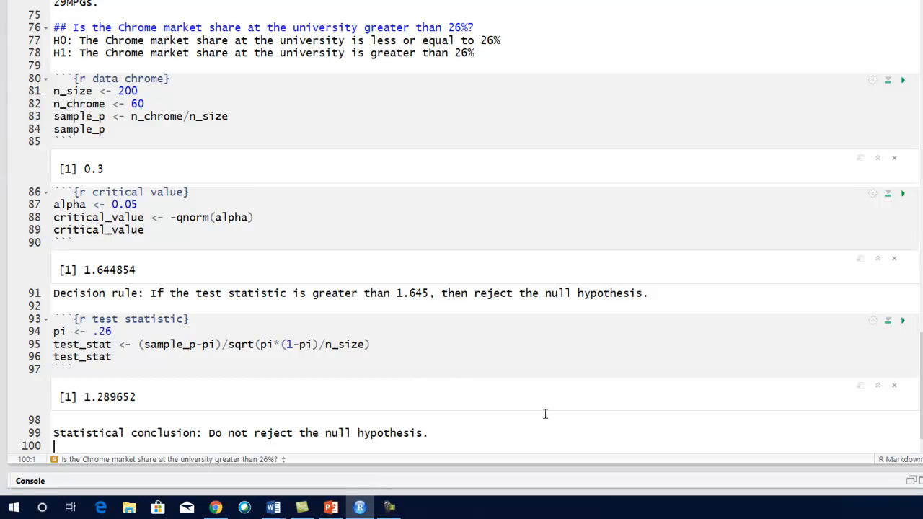
# - Begin the explanatory sentence under the statistical conclusion with "There is insufficient evidence that the Chrome"
pyautogui.write('There is insufficient evid')
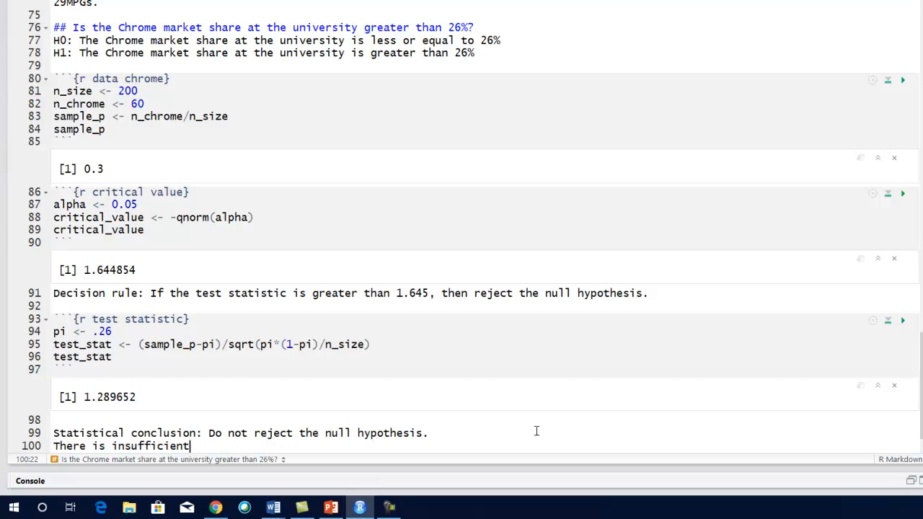
pyautogui.write('ence that the Crh')
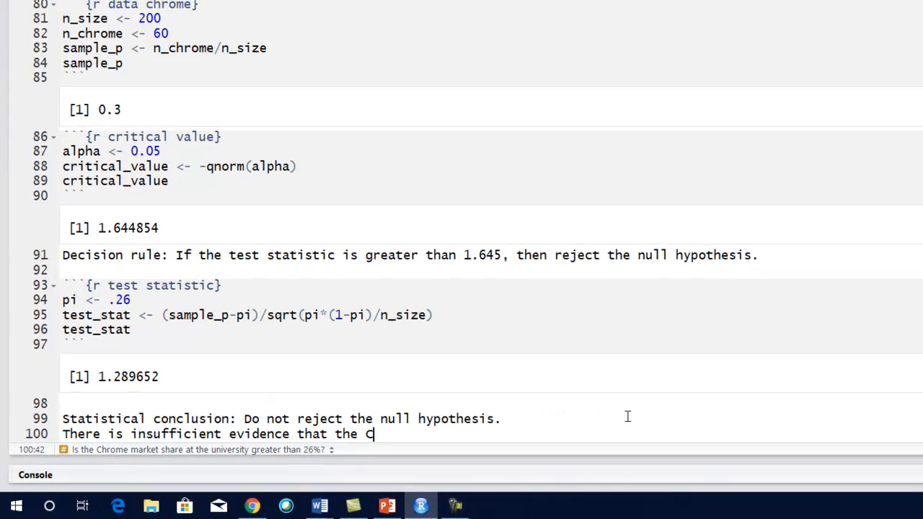
pyautogui.press('BackSpace')
pyautogui.press('BackSpace')
pyautogui.write('hrom')
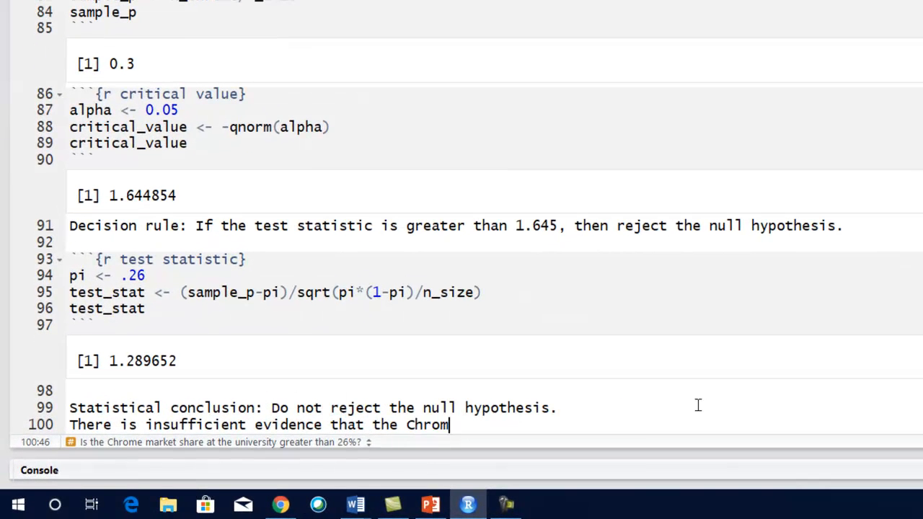
pyautogui.write('e market share a')
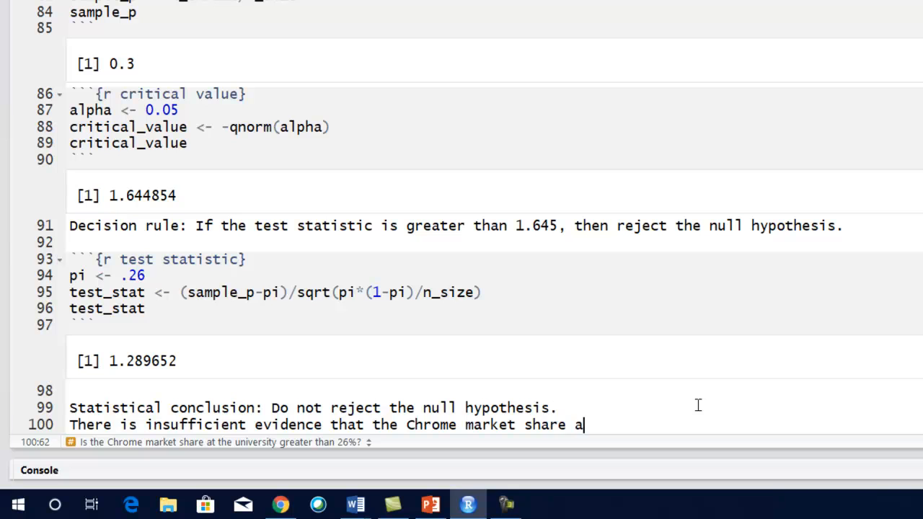
# - Continue the explanatory sentence with "market share at the university is greater than 26%"
pyautogui.write('t the univerisity i')
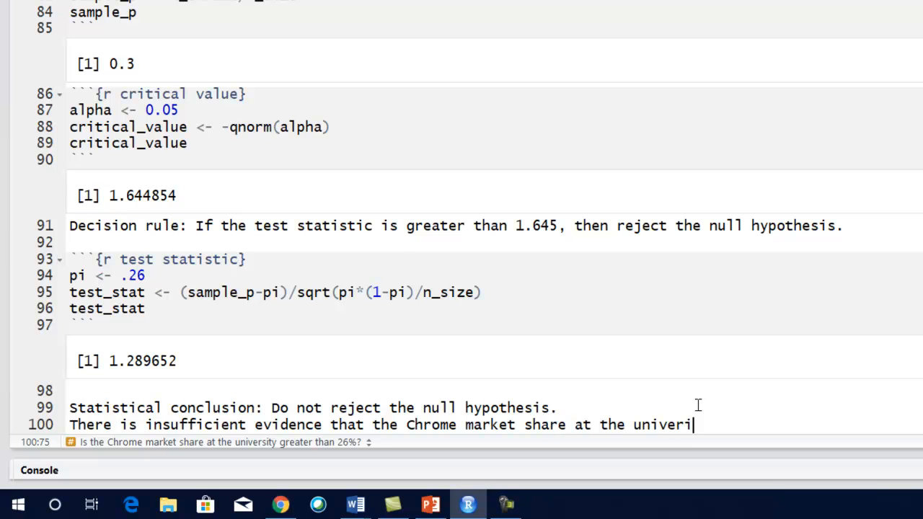
pyautogui.write('s greater than 26%')
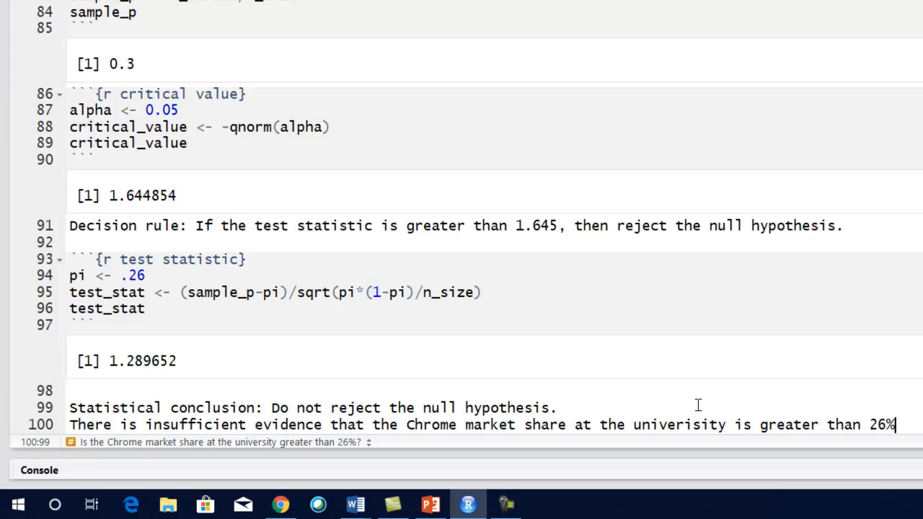
pyautogui.write(' at the ')
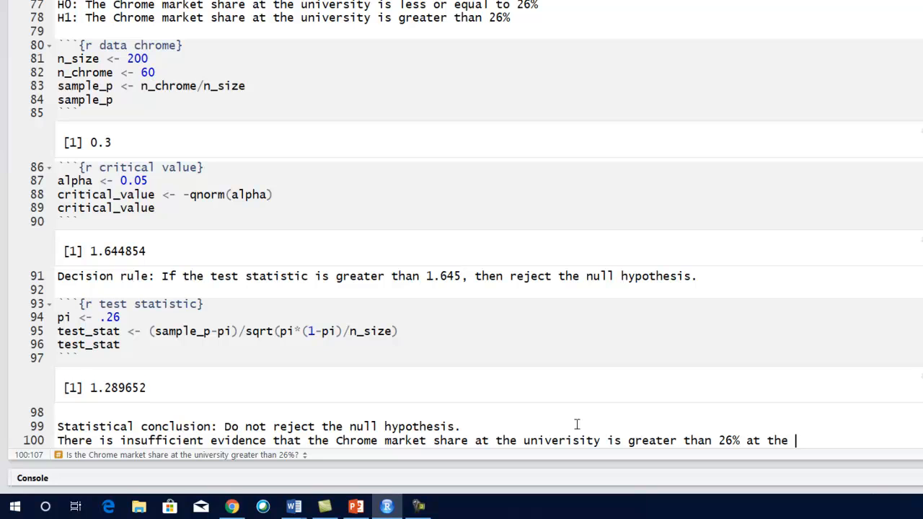
pyautogui.write('5% significance le')
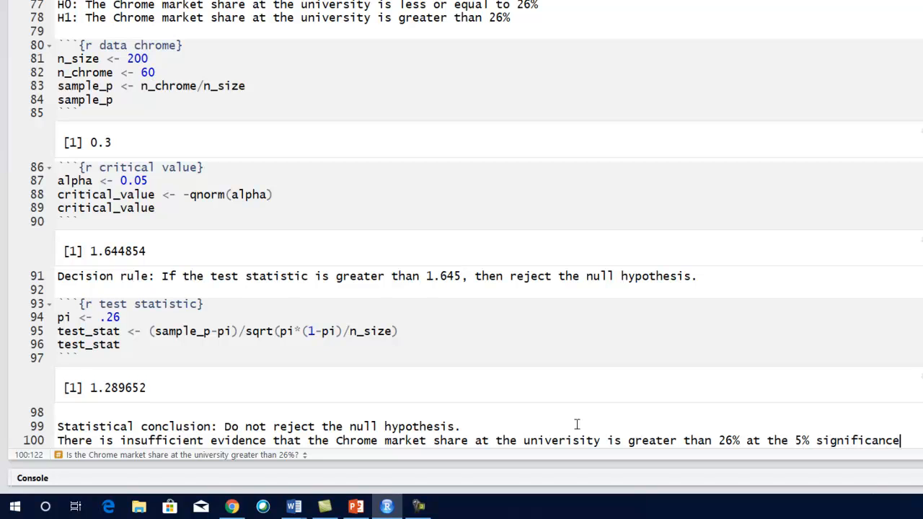
pyautogui.write('vel.')
# - End the explanatory sentence with "at the 5% significance level." and correct the spelling of "university"
pyautogui.click(576, 441)
pyautogui.press('BackSpace')
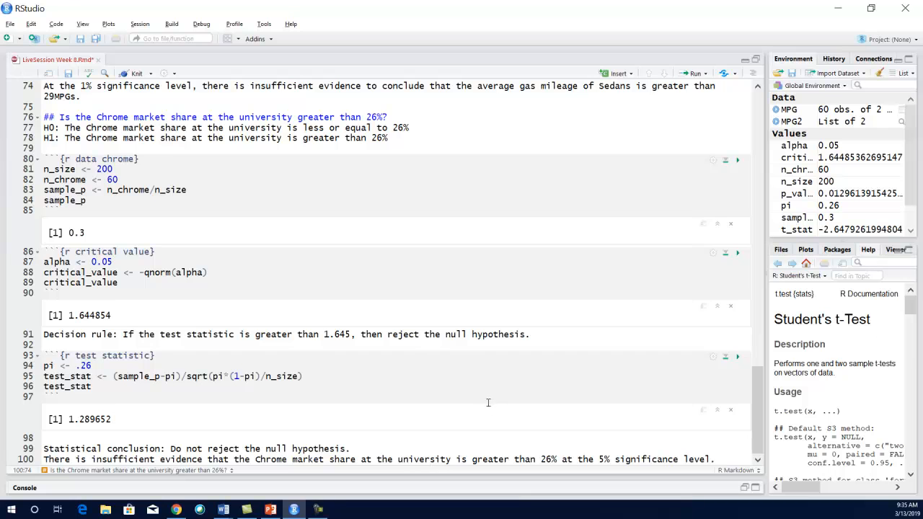
# - Start a new R code chunk named p-value below the conclusion, leaving a blank line between them
pyautogui.click(710, 458)
pyautogui.click(714, 459)
pyautogui.press('Return')
pyautogui.press('Return')
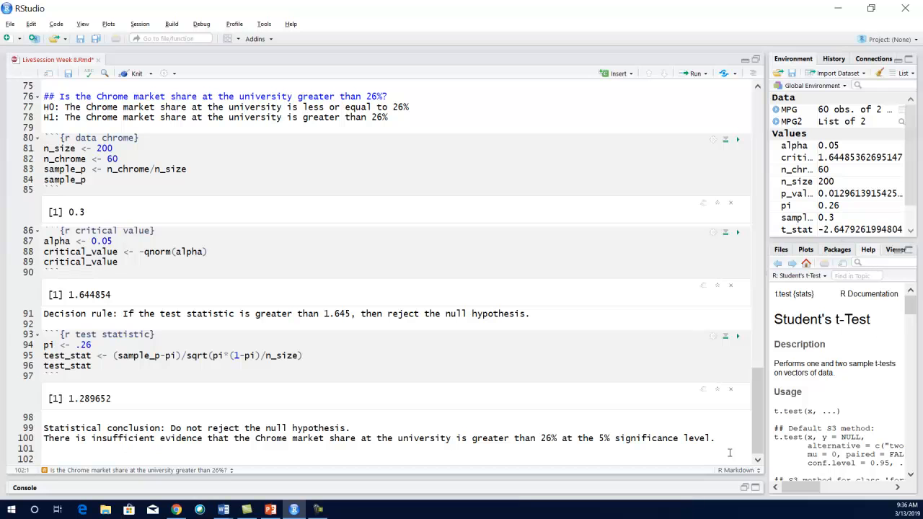
pyautogui.write('```{')
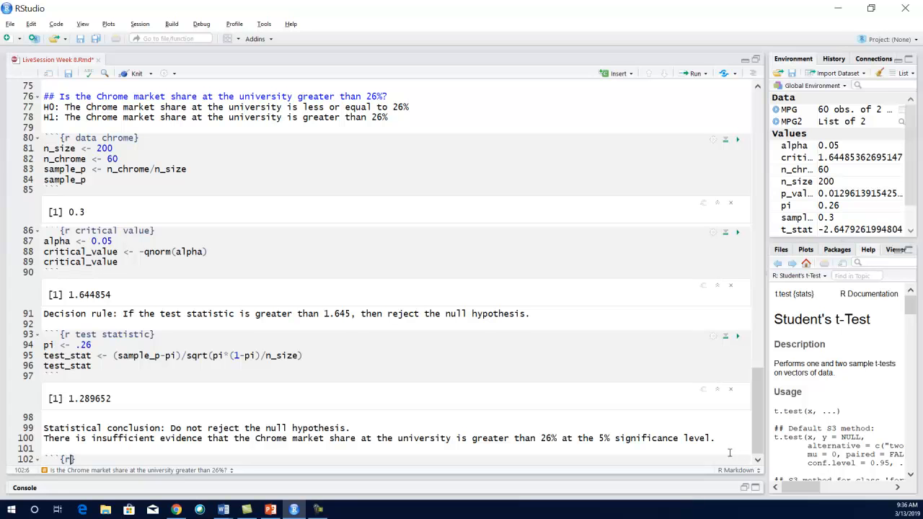
pyautogui.write('r p')
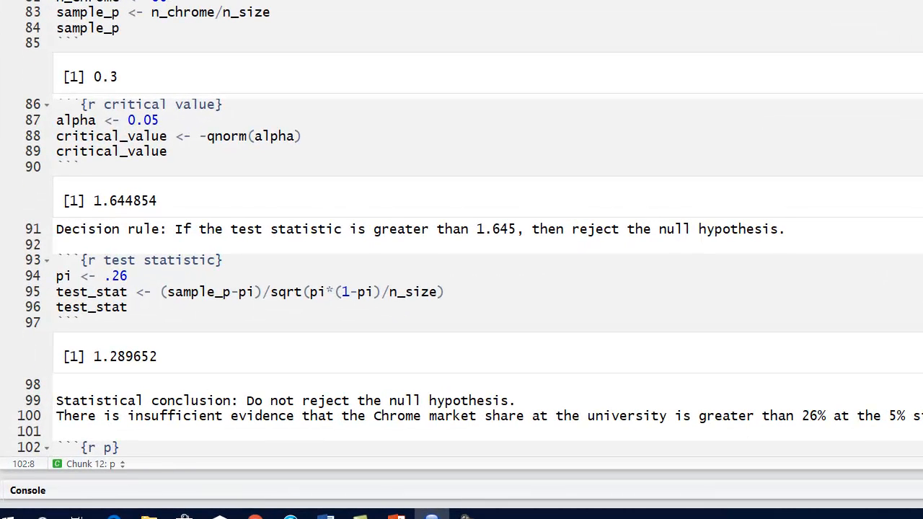
pyautogui.write('0')
pyautogui.press('BackSpace')
pyautogui.write('-value')
pyautogui.press('Return')
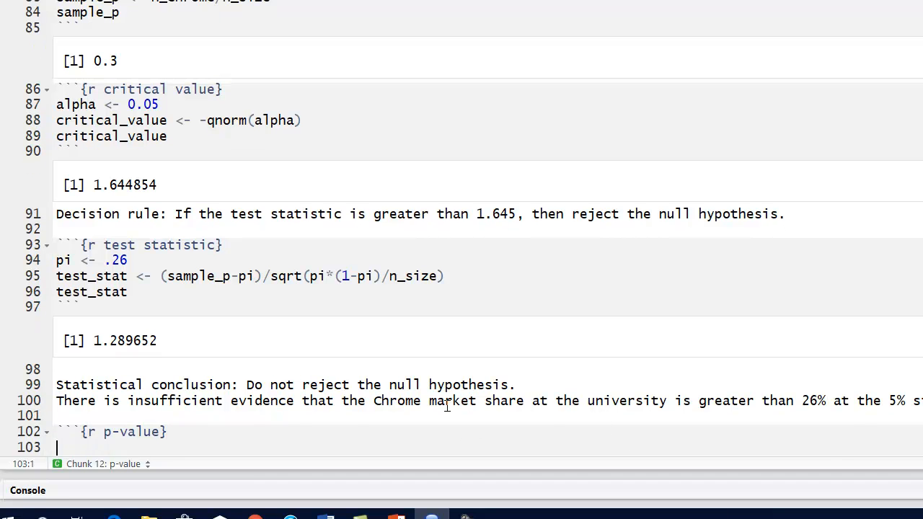
# - Insert a text line directly above the p-value chunk reading "Decision rule: If the p-value is less than"
pyautogui.click(108, 416)
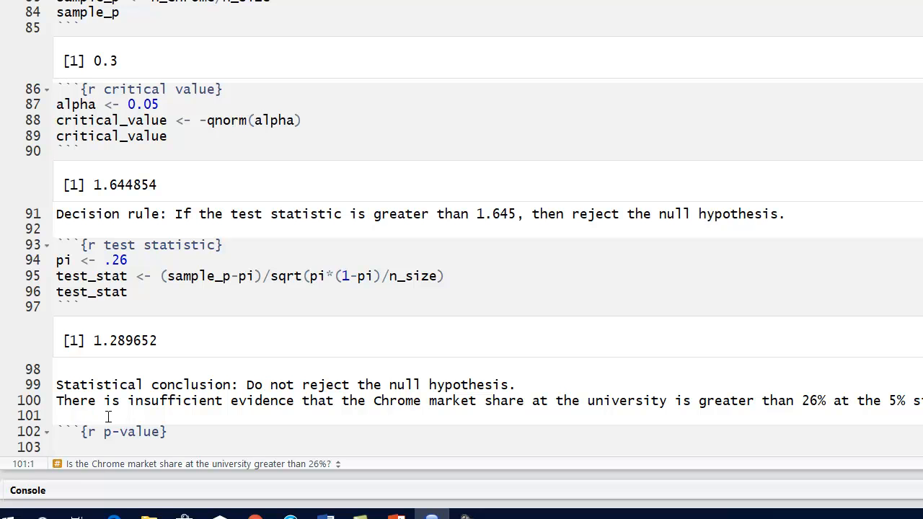
pyautogui.press('Return')
pyautogui.write('Decision rule: ')
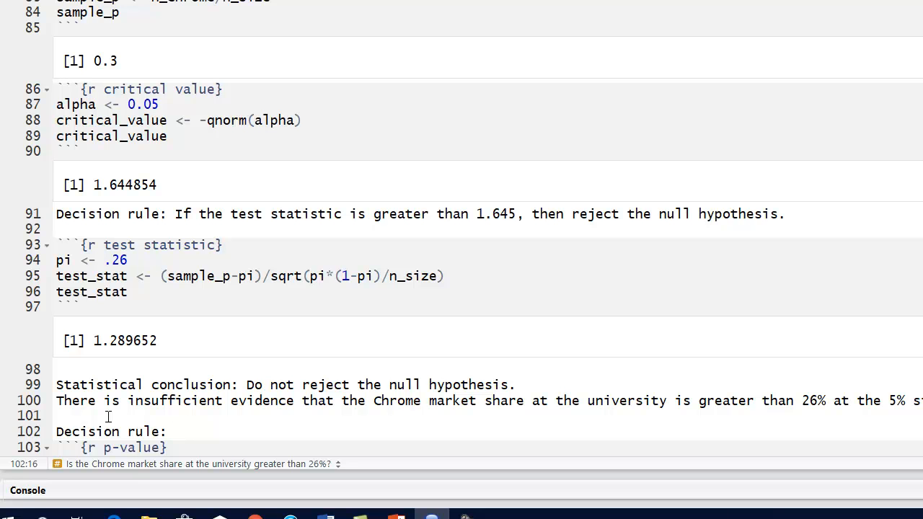
pyautogui.write('If the p-vlaue')
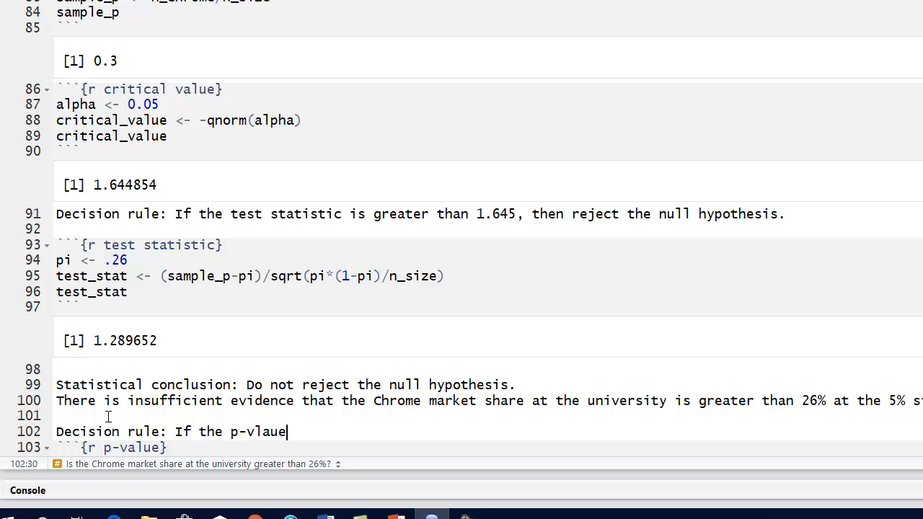
pyautogui.press('BackSpace')
pyautogui.press('BackSpace')
pyautogui.press('BackSpace')
pyautogui.press('BackSpace')
pyautogui.write('alue is less than ')
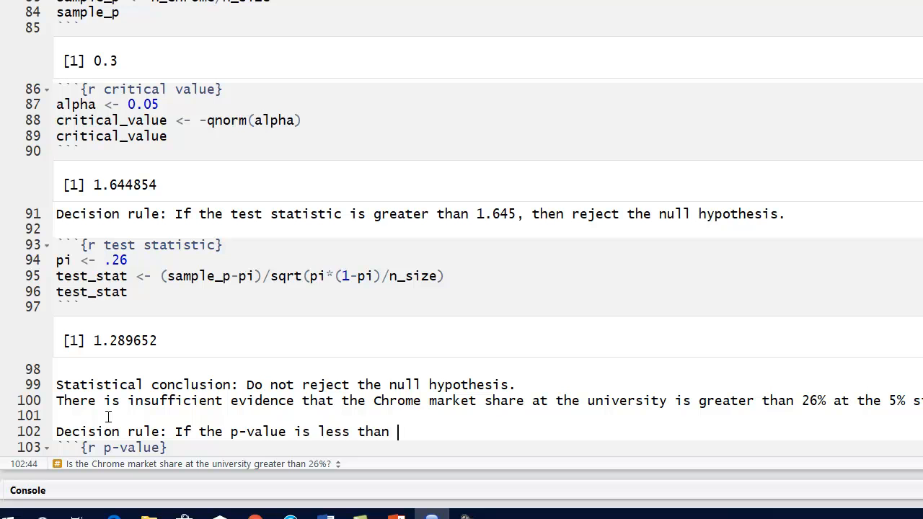
pyautogui.write('0.05, then reject the null hypothesis.')
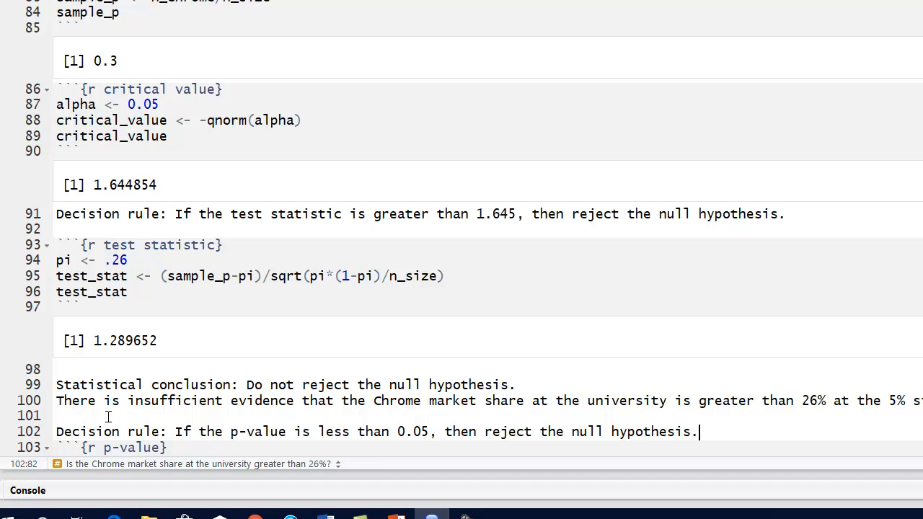
# - Close the p-value chunk with a line of backticks below its header
pyautogui.scroll(-1, 108, 416)
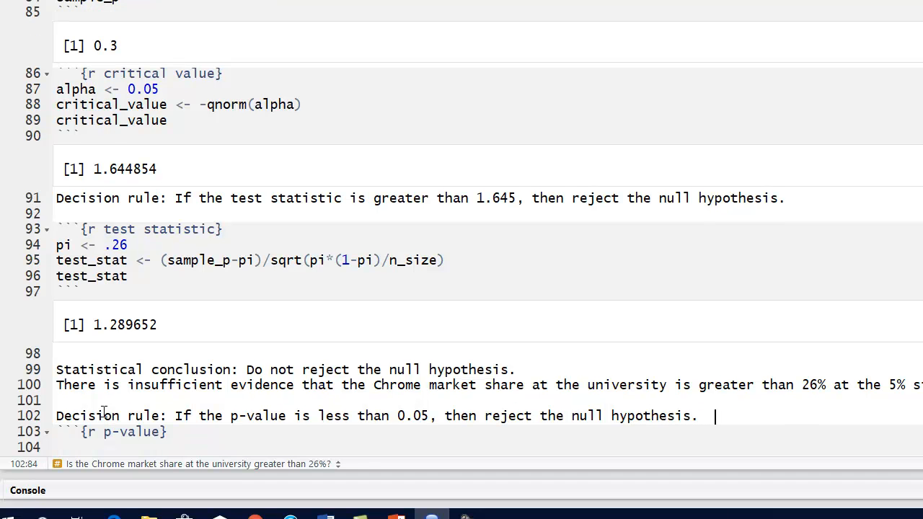
pyautogui.click(207, 436)
pyautogui.press('Down')
pyautogui.write('11')
pyautogui.press('BackSpace')
pyautogui.press('BackSpace')
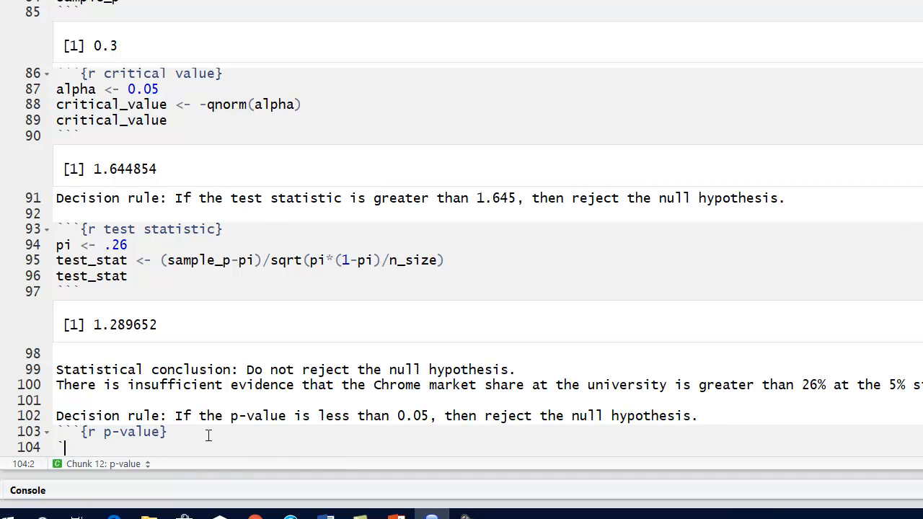
# - Add a first code line under the p-value chunk header that begins the assignment "p-value <-"
pyautogui.click(204, 432)
pyautogui.press('Return')
pyautogui.write('p-va')
pyautogui.press('BackSpace')
pyautogui.write('alue <-')
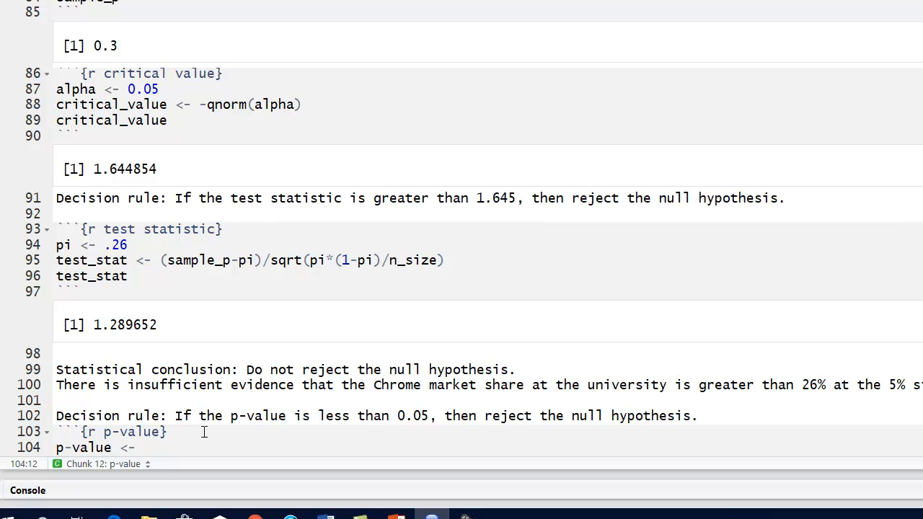
pyautogui.write(' 1')
pyautogui.write('-norm')
# - Write "1- pnorm" as the start of the expression assigned to p-value
pyautogui.press('BackSpace')
pyautogui.press('BackSpace')
pyautogui.press('BackSpace')
pyautogui.press('BackSpace')
pyautogui.write('pnorm')
pyautogui.press('Left')
pyautogui.press('Left')
pyautogui.press('Left')
pyautogui.press('Left')
pyautogui.press('Left')
pyautogui.press('Right')
pyautogui.press('Right')
pyautogui.press('Right')
pyautogui.press('Right')
# - Give the pnorm function the argument (test_stat) in the p-value line
pyautogui.write('(test')
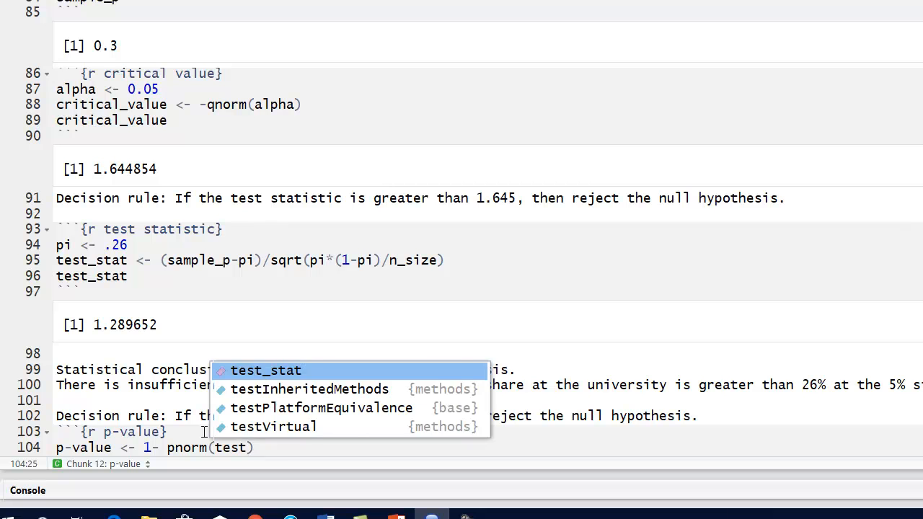
pyautogui.press('Return')
pyautogui.write(')')
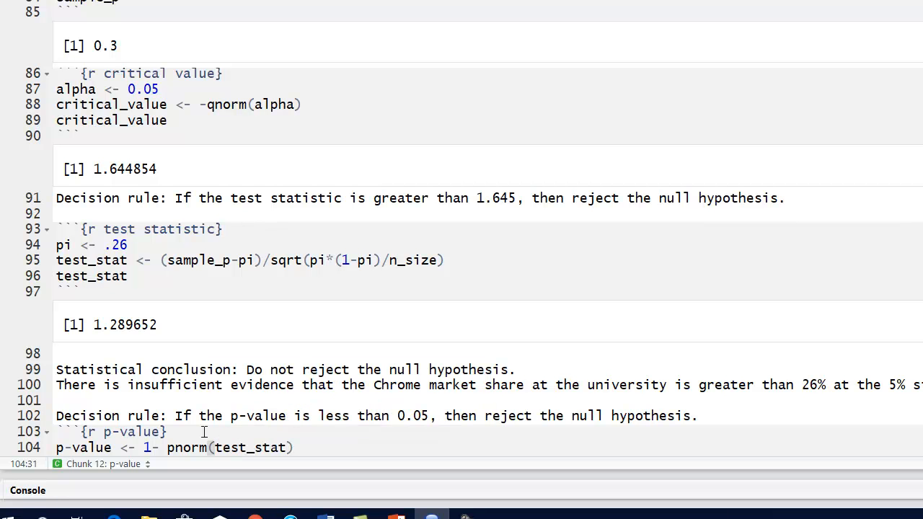
# - Add a second line "p-value" to the p-value chunk to print the result, and run the chunk
pyautogui.press('Return')
pyautogui.write('p-value')
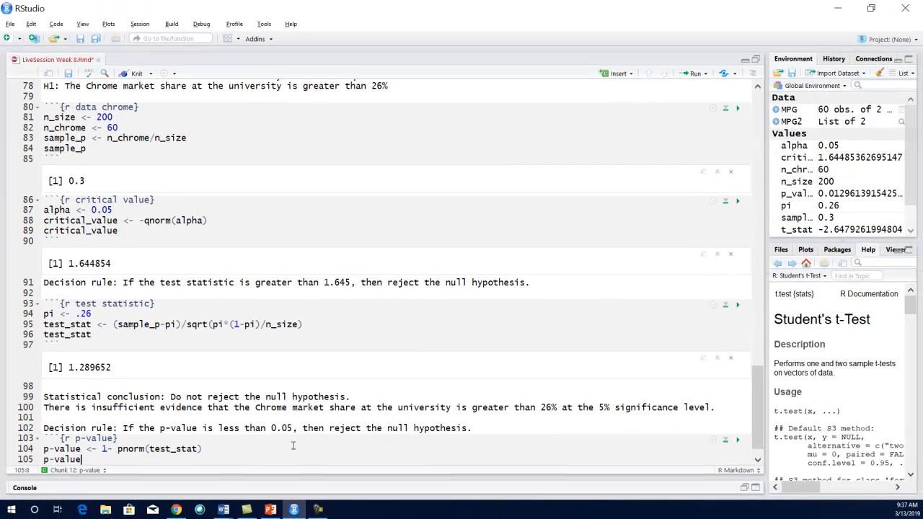
pyautogui.scroll(-1, 404, 441)
pyautogui.click(737, 419)
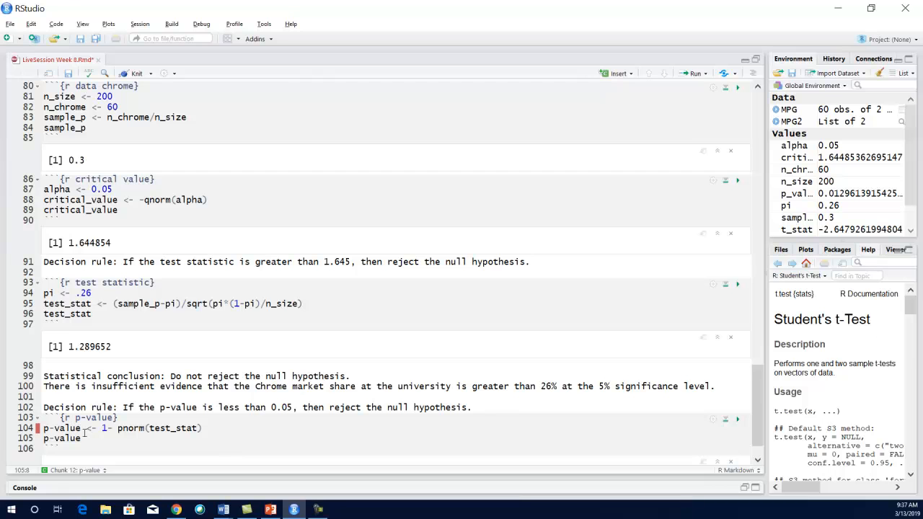
# - Rename the variable to p_value in both lines of the p-value chunk and run the chunk again
pyautogui.press('BackSpace')
pyautogui.write('_')
pyautogui.press('Down')
pyautogui.press('BackSpace')
pyautogui.write('_')
pyautogui.click(737, 419)
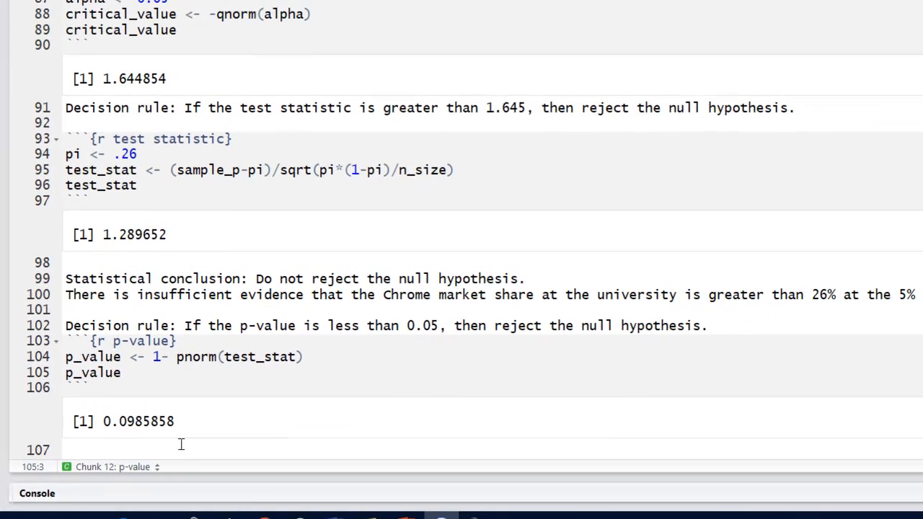
# - Write "Statistical conclusion: Do not reject the null hypothesis." below the p-value chunk's output
pyautogui.click(215, 476)
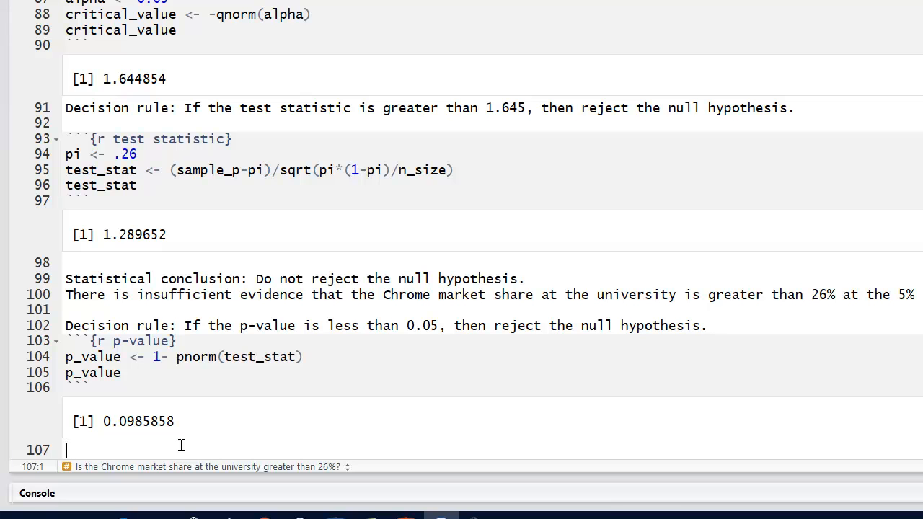
pyautogui.write('Statistical conclu')
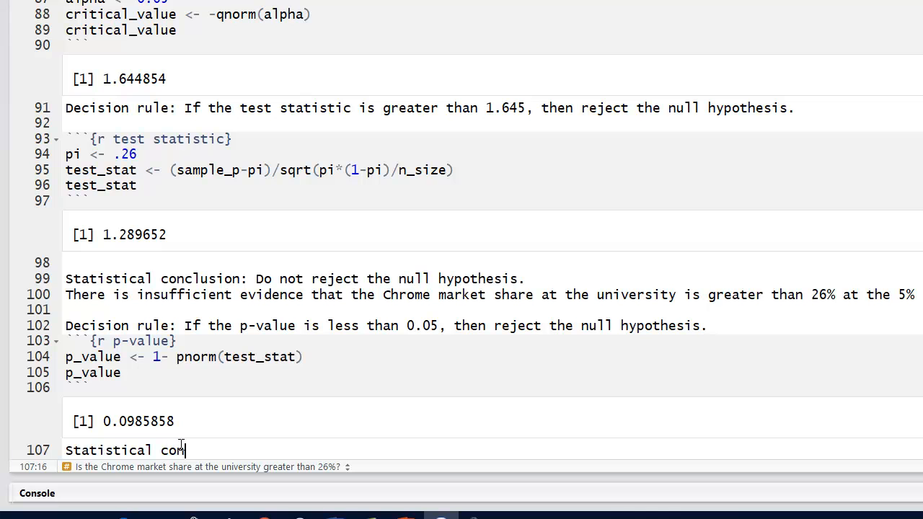
pyautogui.write('sion')
pyautogui.write(': D')
pyautogui.write('o not re')
pyautogui.write('ject the null h')
pyautogui.write('ypotheiss')
pyautogui.press('BackSpace')
pyautogui.press('BackSpace')
pyautogui.press('BackSpace')
pyautogui.write('sis.')
pyautogui.press('Return')
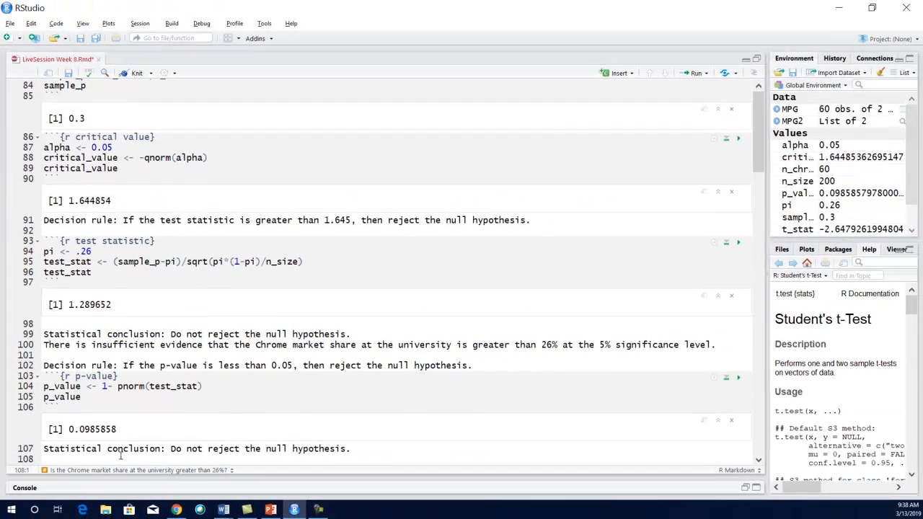
# - Add the heading "## Using prop.test function" below the p-value conclusion, separated from it by a blank line
pyautogui.click(380, 448)
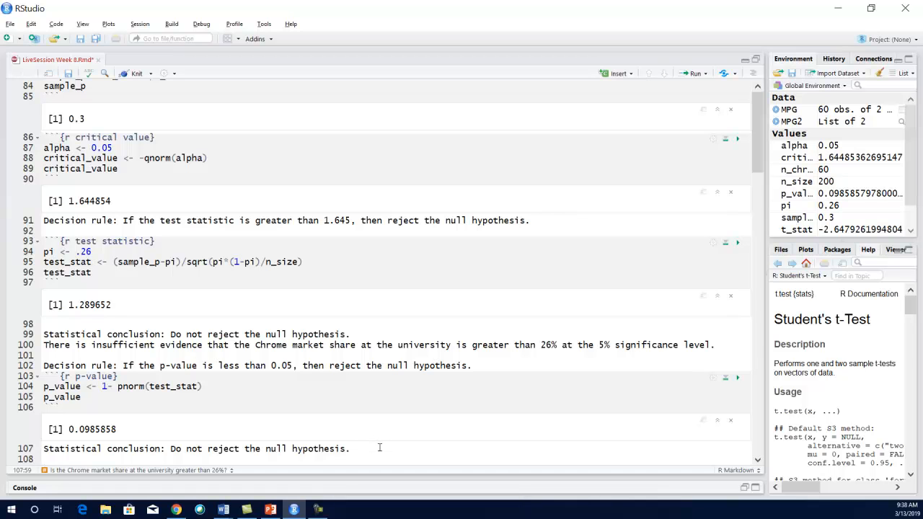
pyautogui.press('Return')
pyautogui.write('##')
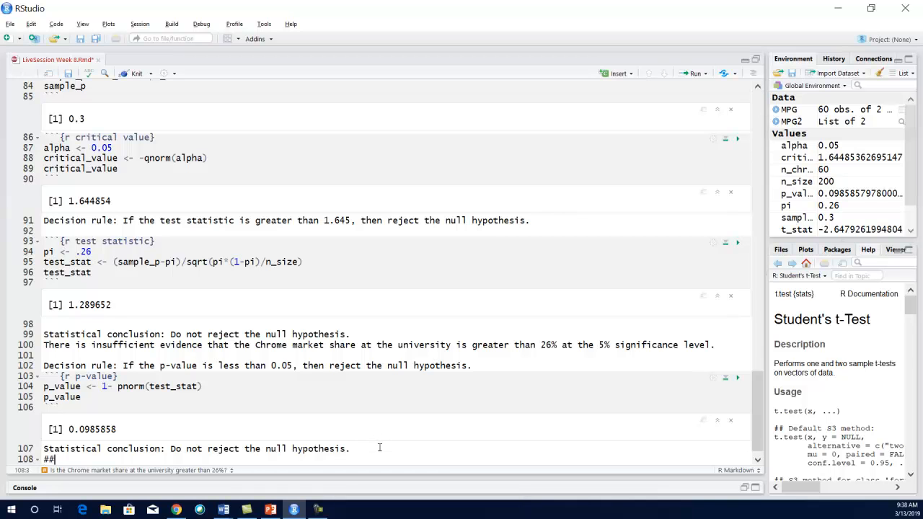
pyautogui.write(' Using ')
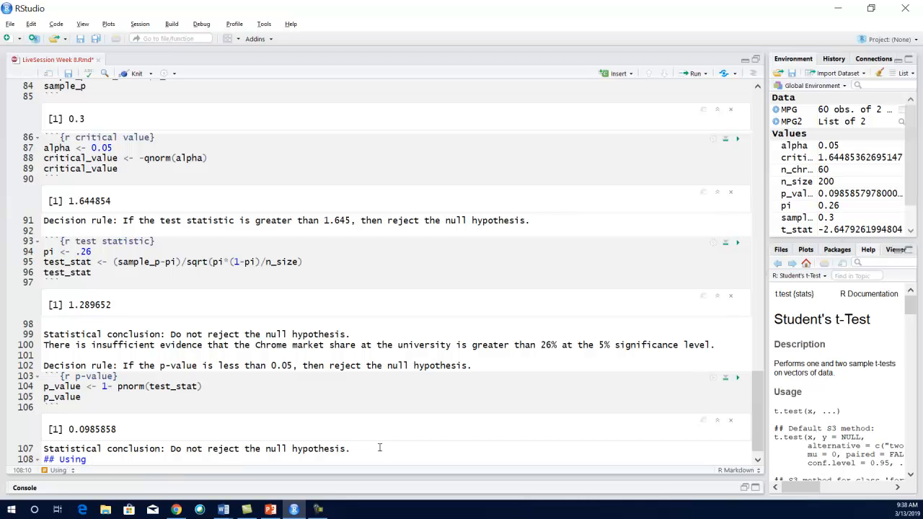
pyautogui.write('prop.te')
pyautogui.write('st function')
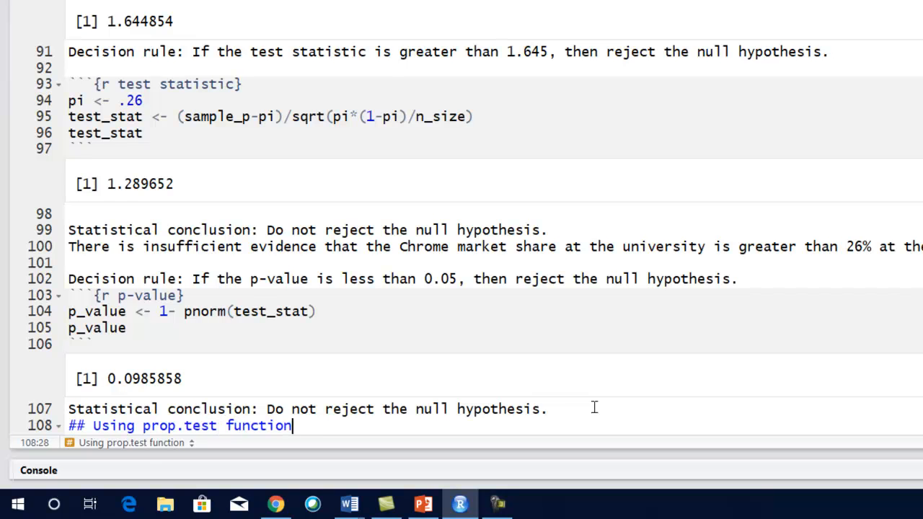
pyautogui.press('Return')
pyautogui.press('Up')
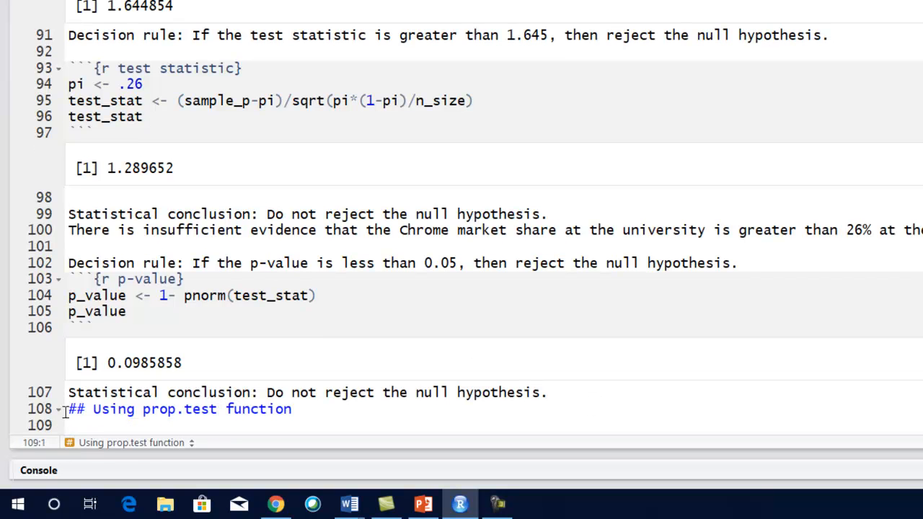
pyautogui.press('Return')
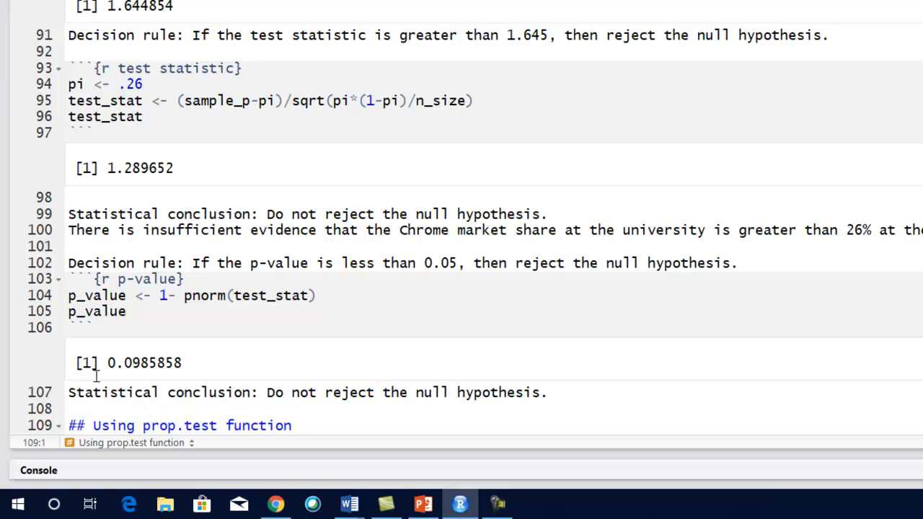
# - Insert an R code chunk named prop.test below the new heading, with its closing backticks
pyautogui.scroll(-1, 306, 389)
pyautogui.click(311, 392)
pyautogui.press('Return')
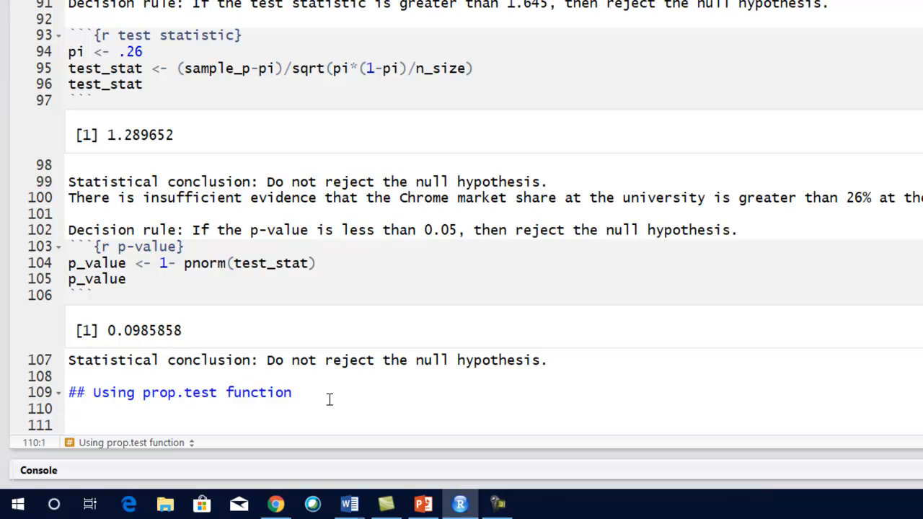
pyautogui.write('```{r ')
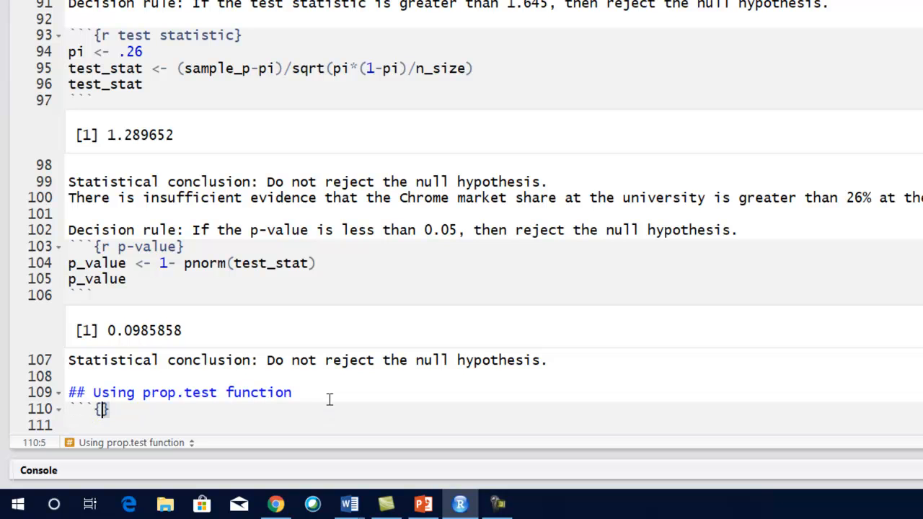
pyautogui.write('prop.')
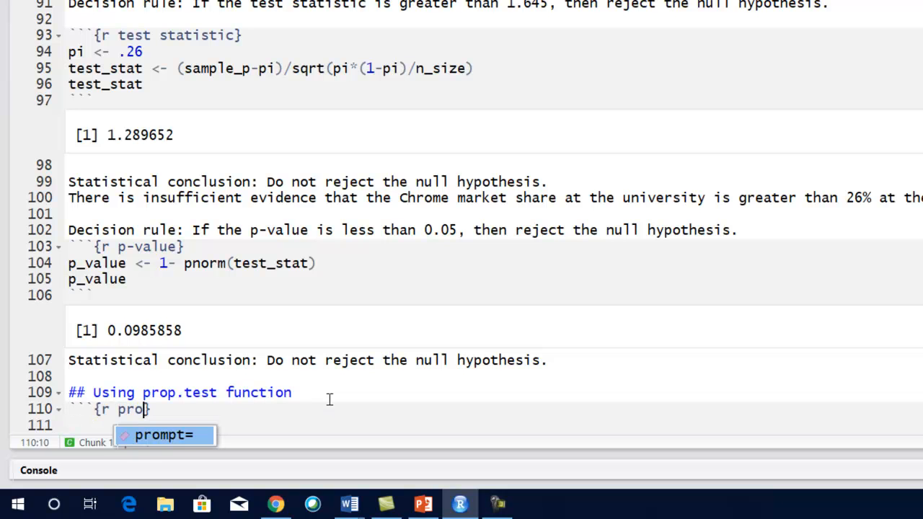
pyautogui.write('test')
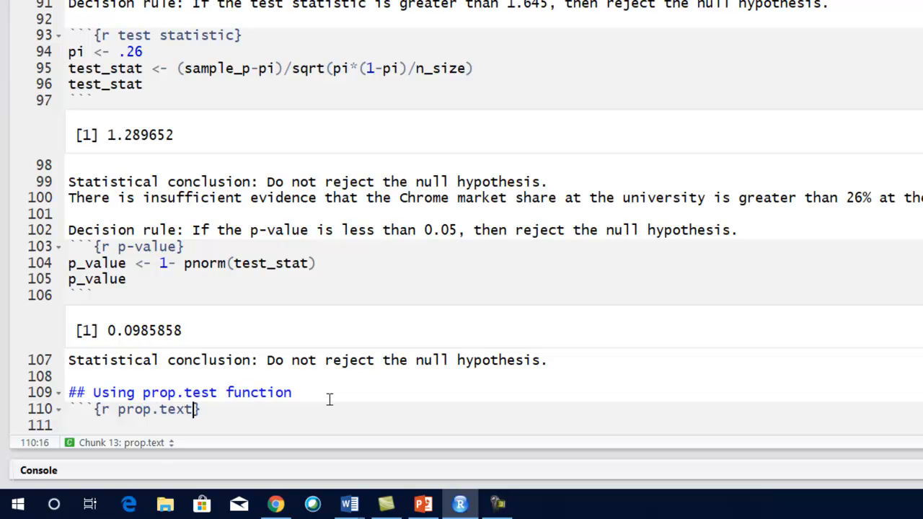
pyautogui.write('}')
pyautogui.press('Return')
pyautogui.write('```')
# - Start a prop.test() function call on the first code line inside the prop.test chunk
pyautogui.press('Up')
pyautogui.press('End')
pyautogui.press('Return')
pyautogui.write('prop.t')
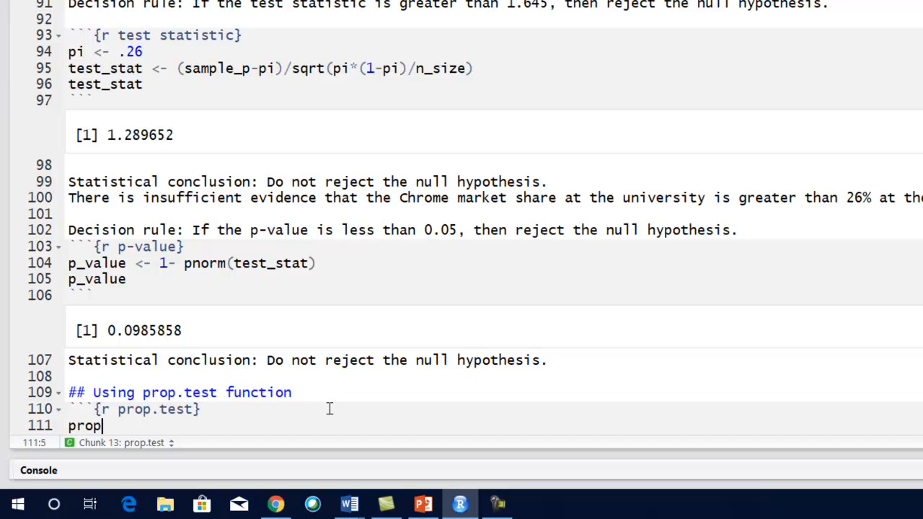
pyautogui.write('e')
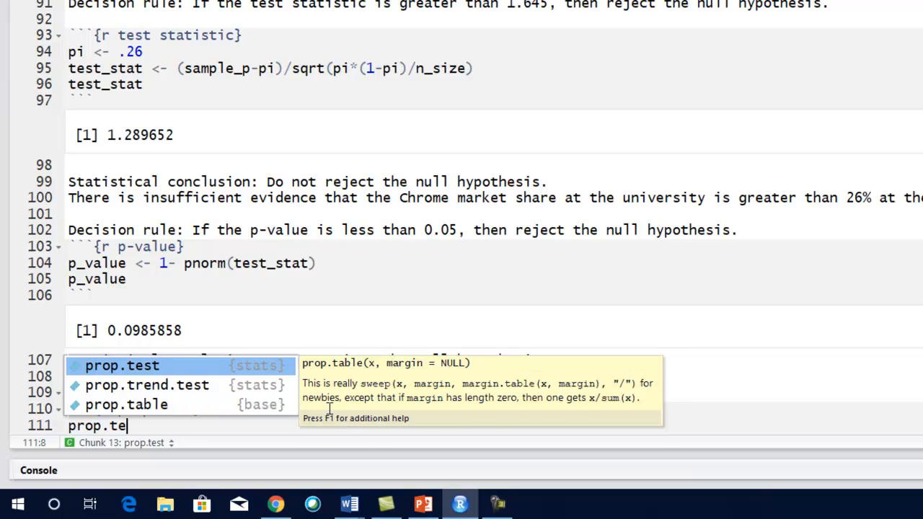
pyautogui.press('Tab')
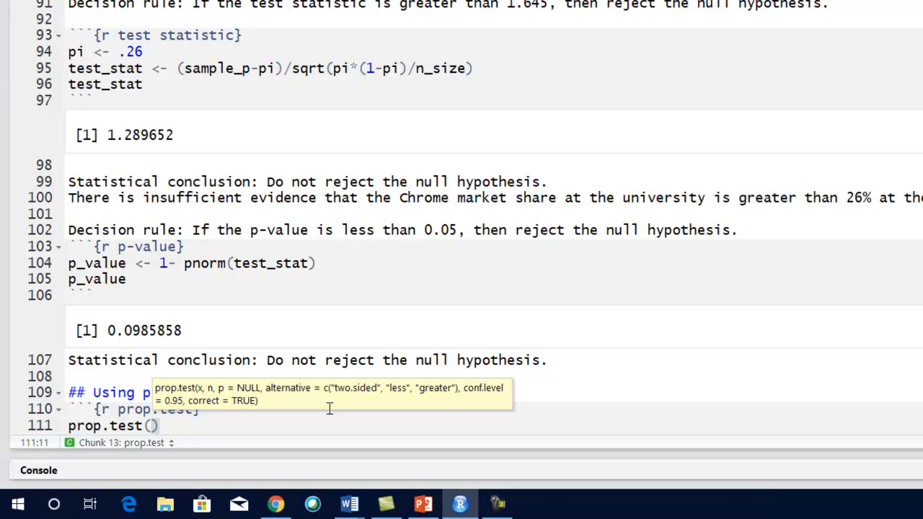
pyautogui.click(201, 393)
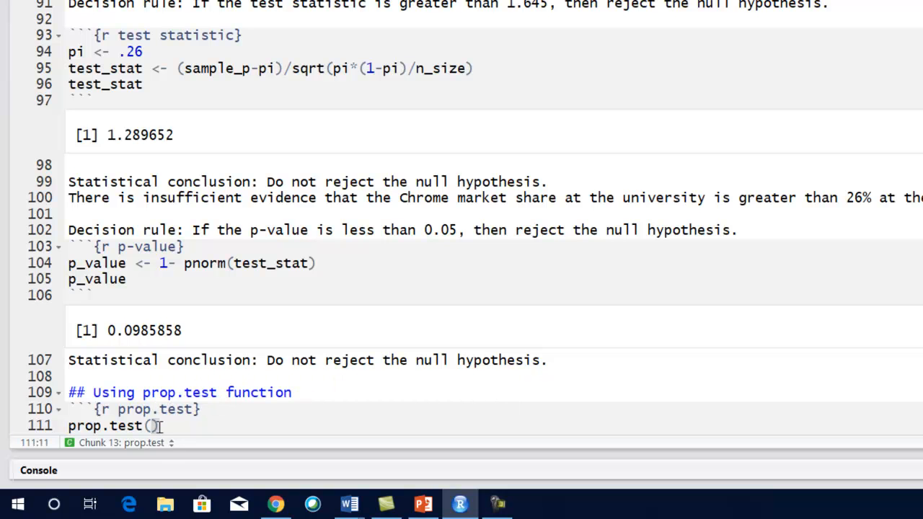
# - Give the prop.test call n_chrome and n_size as its first two arguments
pyautogui.write('n_')
pyautogui.write('cr')
pyautogui.press('BackSpace')
pyautogui.write('h')
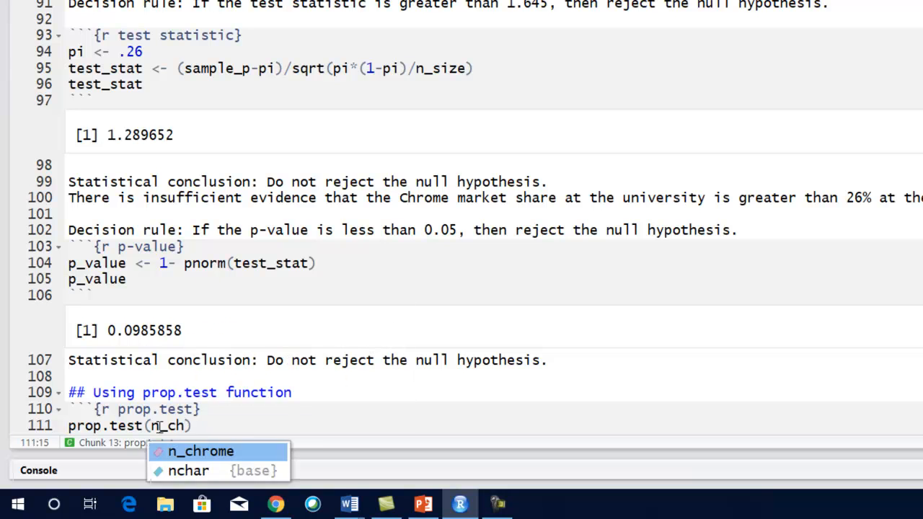
pyautogui.press('Tab')
pyautogui.write(', n_')
pyautogui.press('BackSpace')
pyautogui.write('s')
pyautogui.press('Tab')
pyautogui.write(', ')
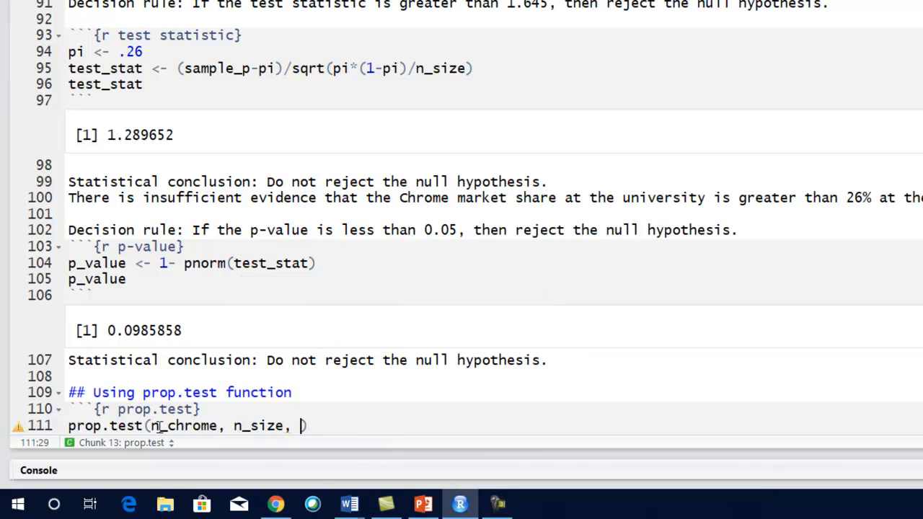
pyautogui.write('pi=0.26')
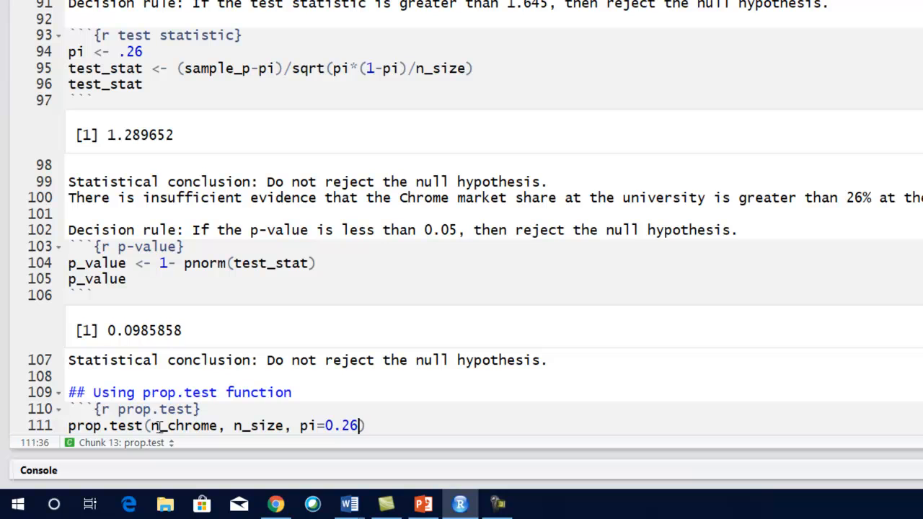
pyautogui.write(', alternative = ')
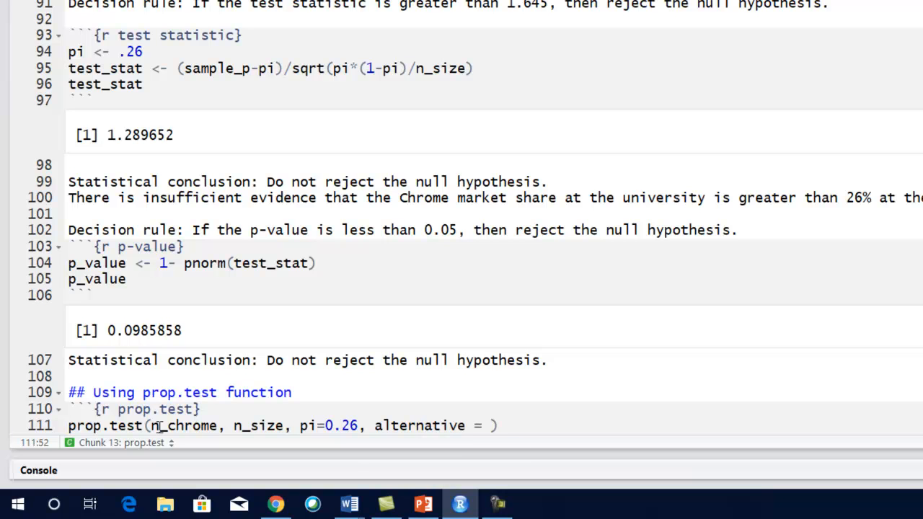
pyautogui.write('"greater')
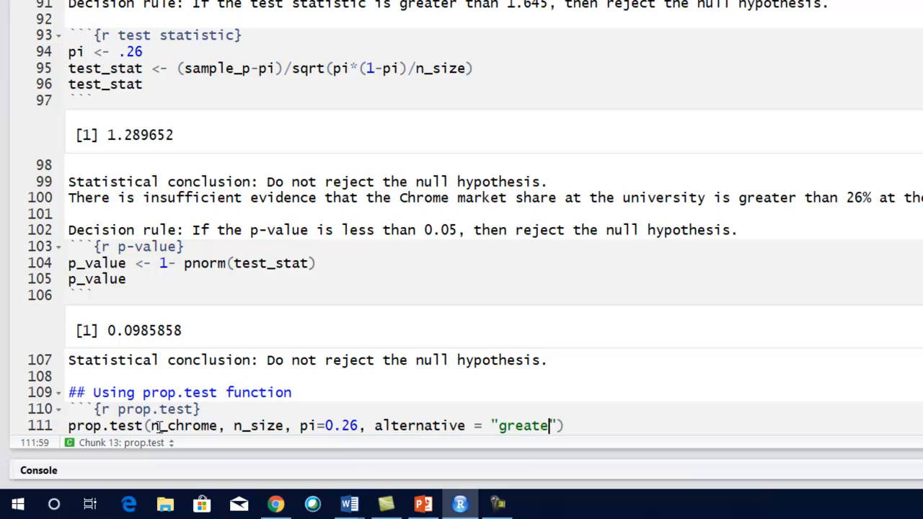
pyautogui.write('", con')
# - Complete the prop.test call with conf.level = .95 and run the chunk
pyautogui.press('Tab')
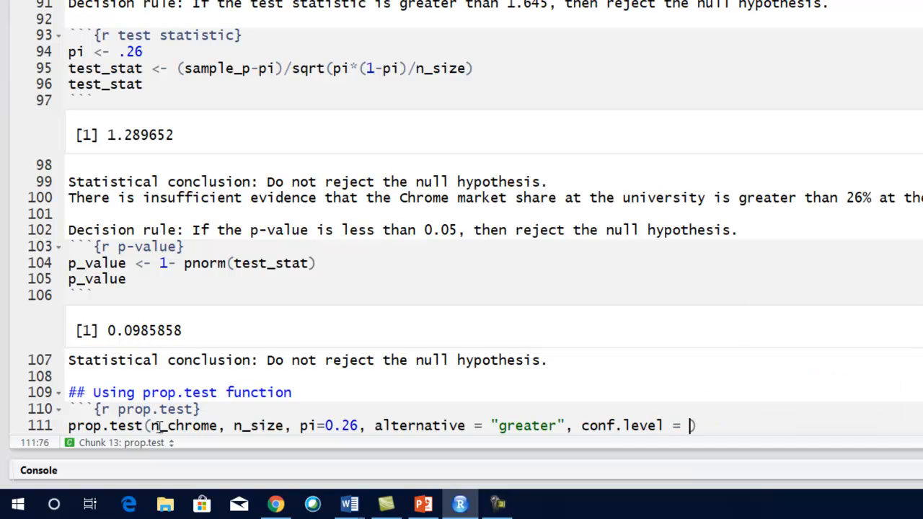
pyautogui.write('.95)')
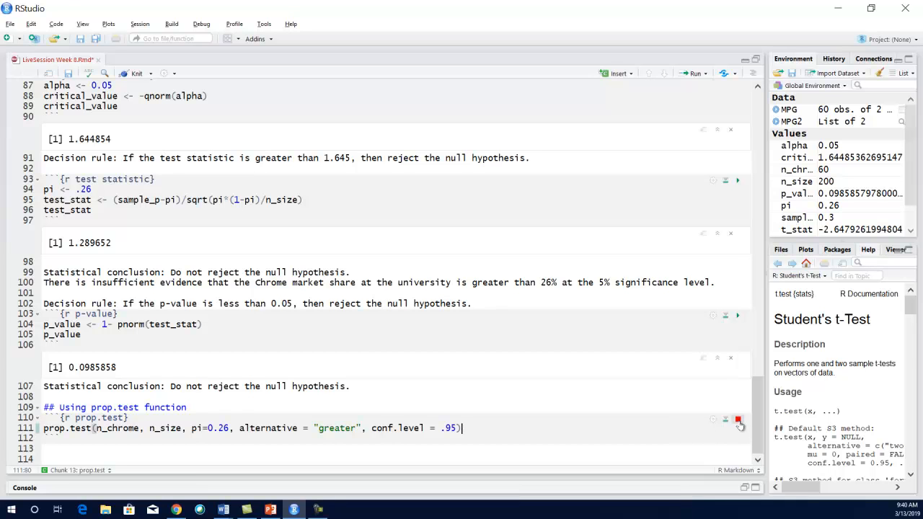
pyautogui.click(738, 420)
# - Look up the help page with ?prop.test in the console and check the argument names in its Usage section
pyautogui.click(124, 486)
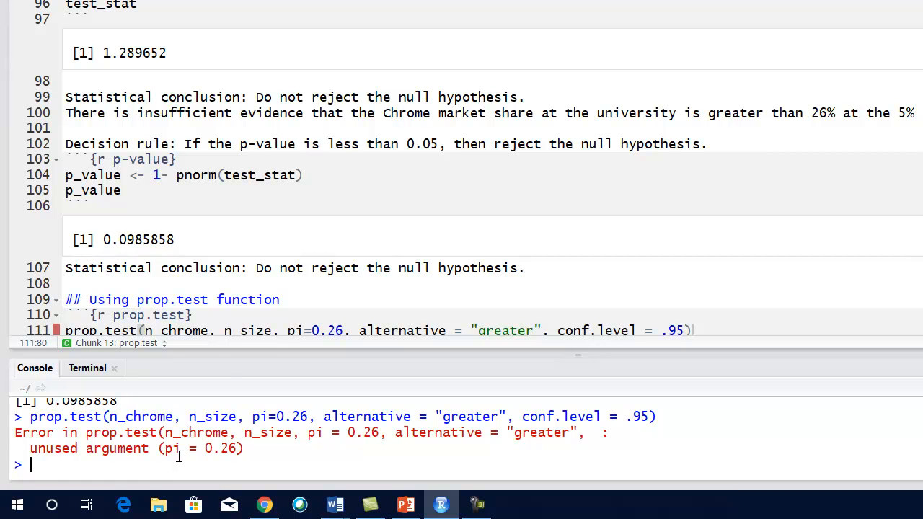
pyautogui.write('?pro')
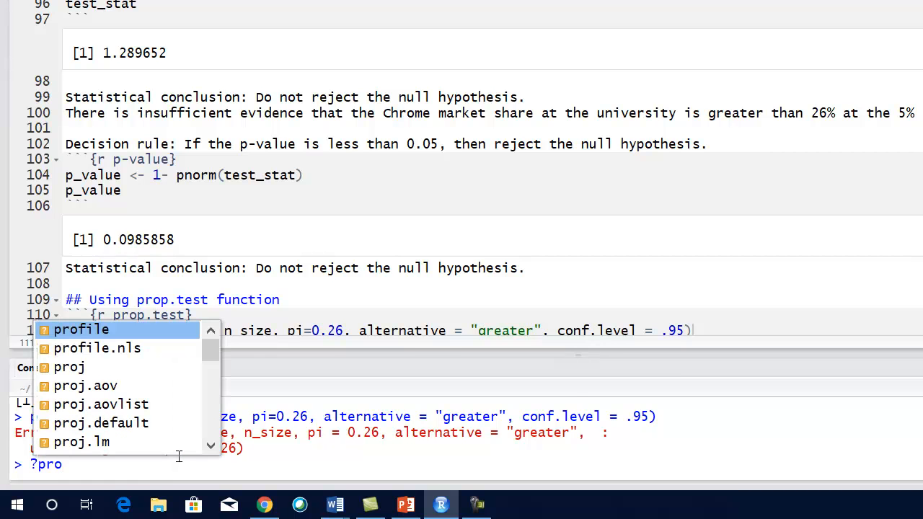
pyautogui.write('p.')
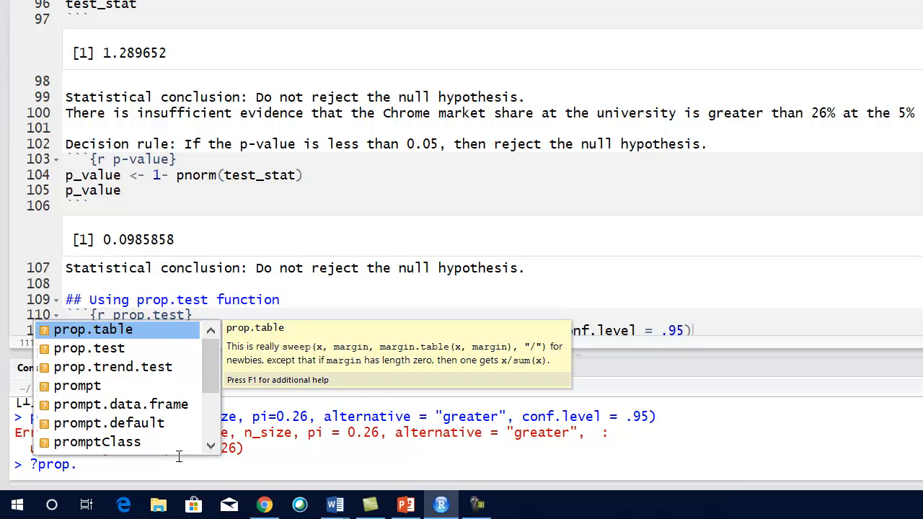
pyautogui.press('Down')
pyautogui.press('Return')
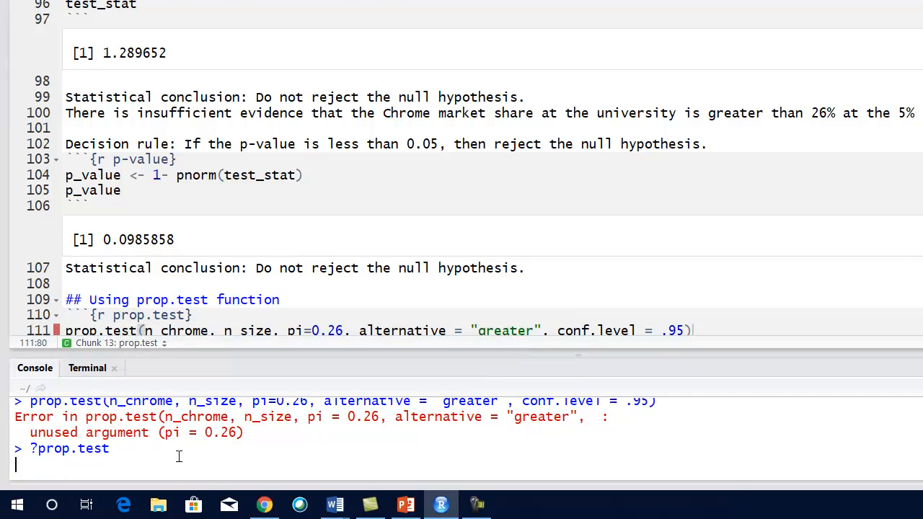
pyautogui.press('Return')
pyautogui.scroll(-1, 865, 436)
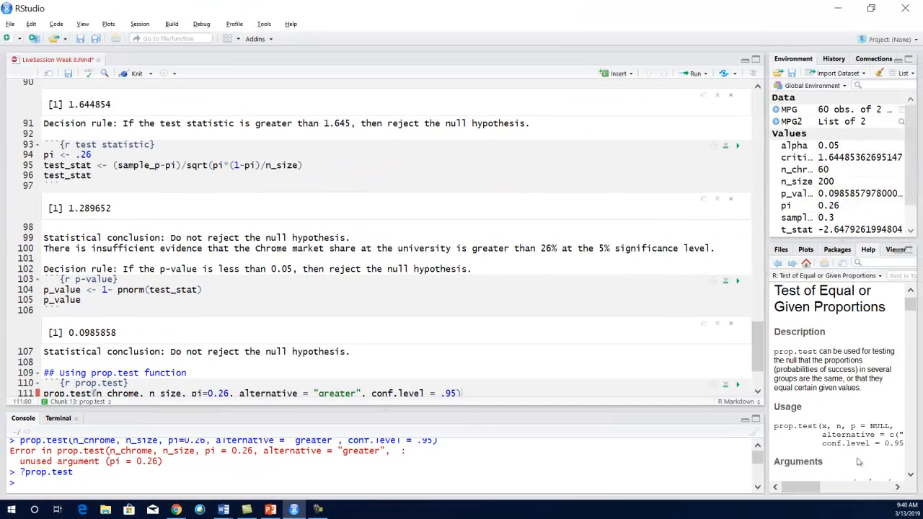
pyautogui.moveTo(808, 486); pyautogui.dragTo(825, 488)
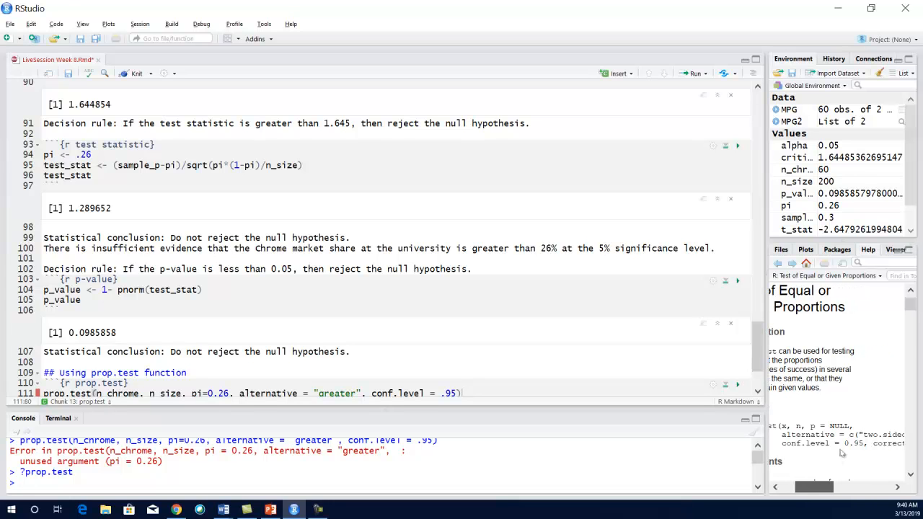
pyautogui.scroll(-1, 838, 459)
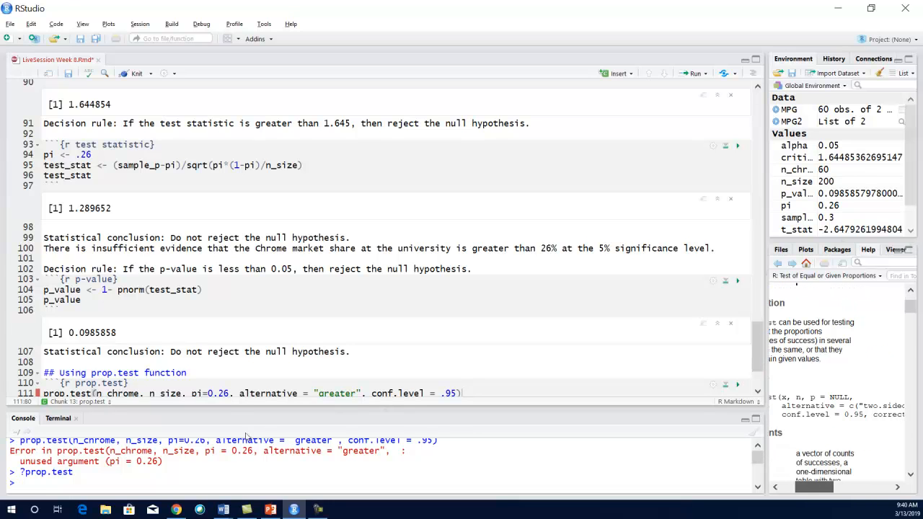
# - Rename the pi argument to p in the prop.test call and run the chunk again
pyautogui.click(203, 394)
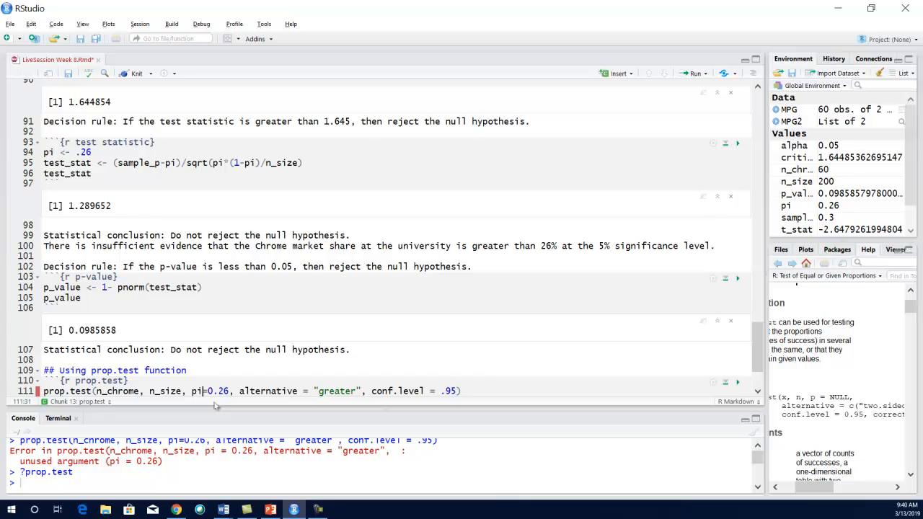
pyautogui.press('BackSpace')
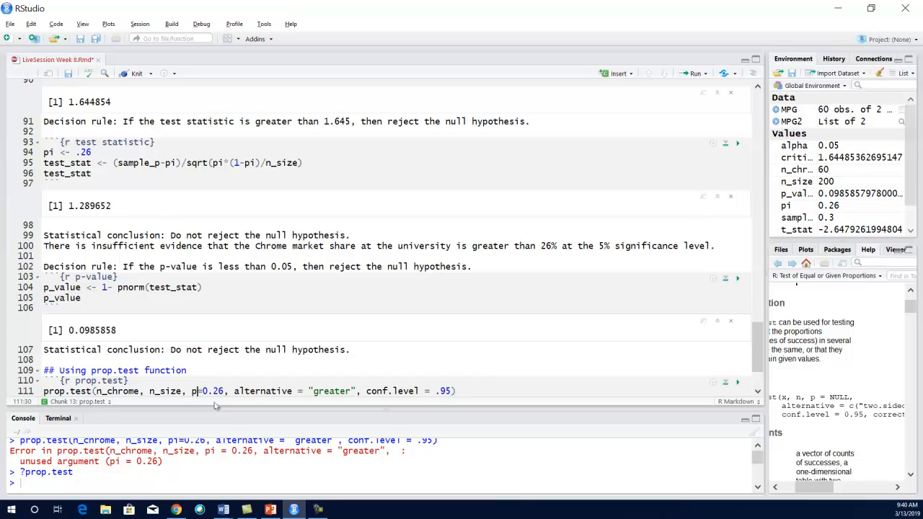
pyautogui.click(738, 384)
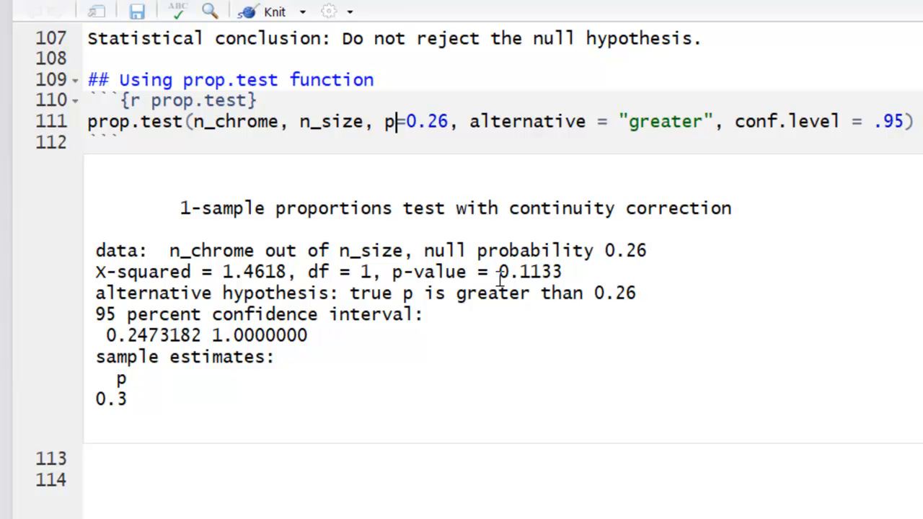
# - Highlight the p-value in the prop.test output to compare it with the one from the p-value chunk
pyautogui.scroll(4, 507, 303)
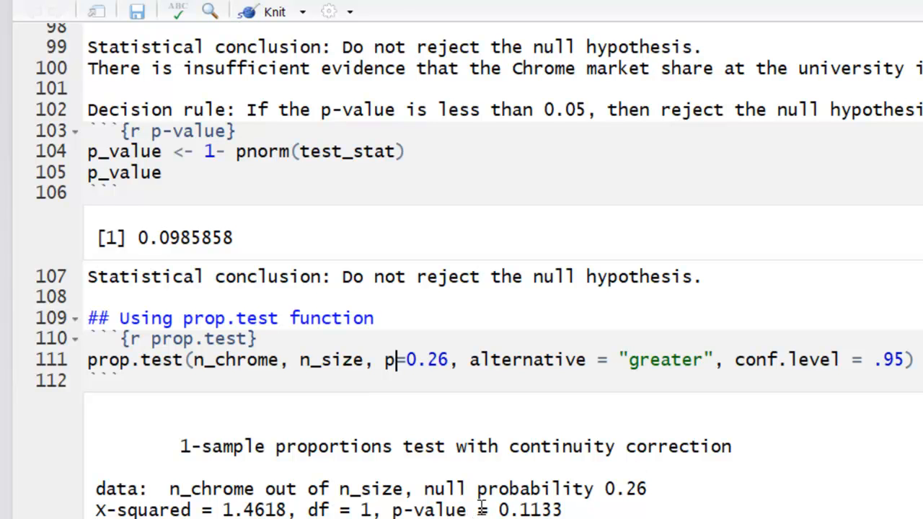
pyautogui.moveTo(496, 509); pyautogui.dragTo(563, 510)
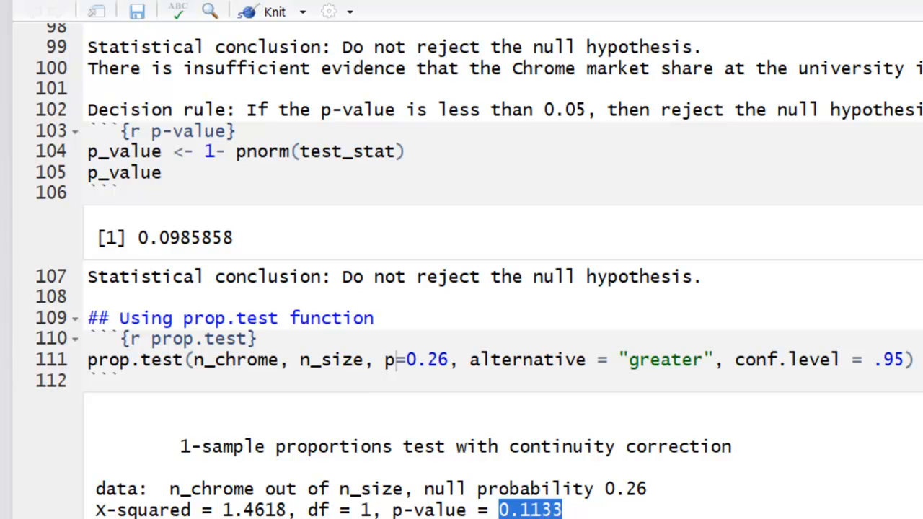